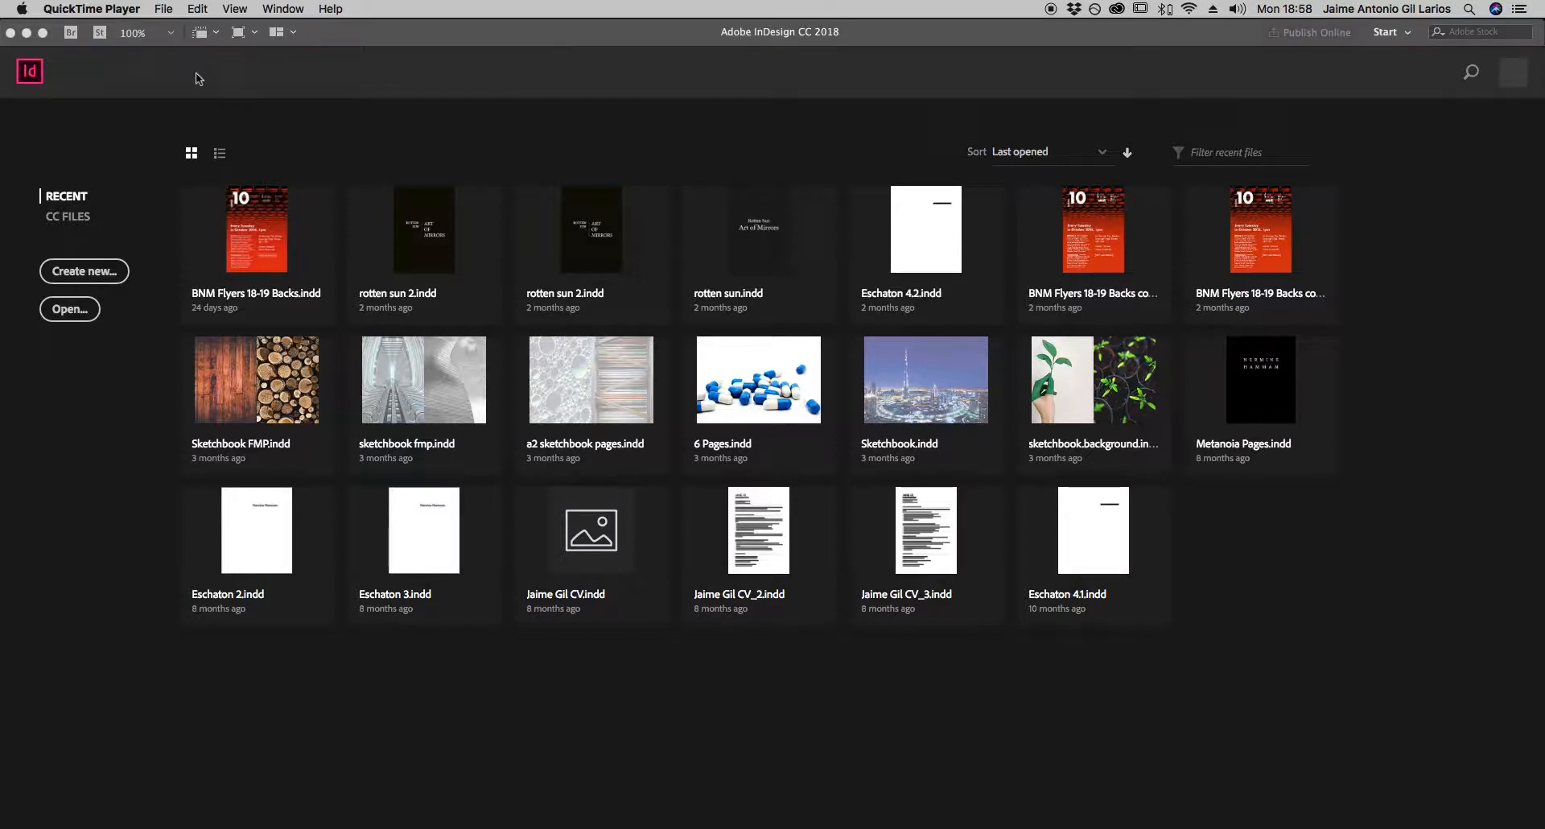
- Switch to InDesign and start a new document
left_click(166, 11)
left_click(173, 72)
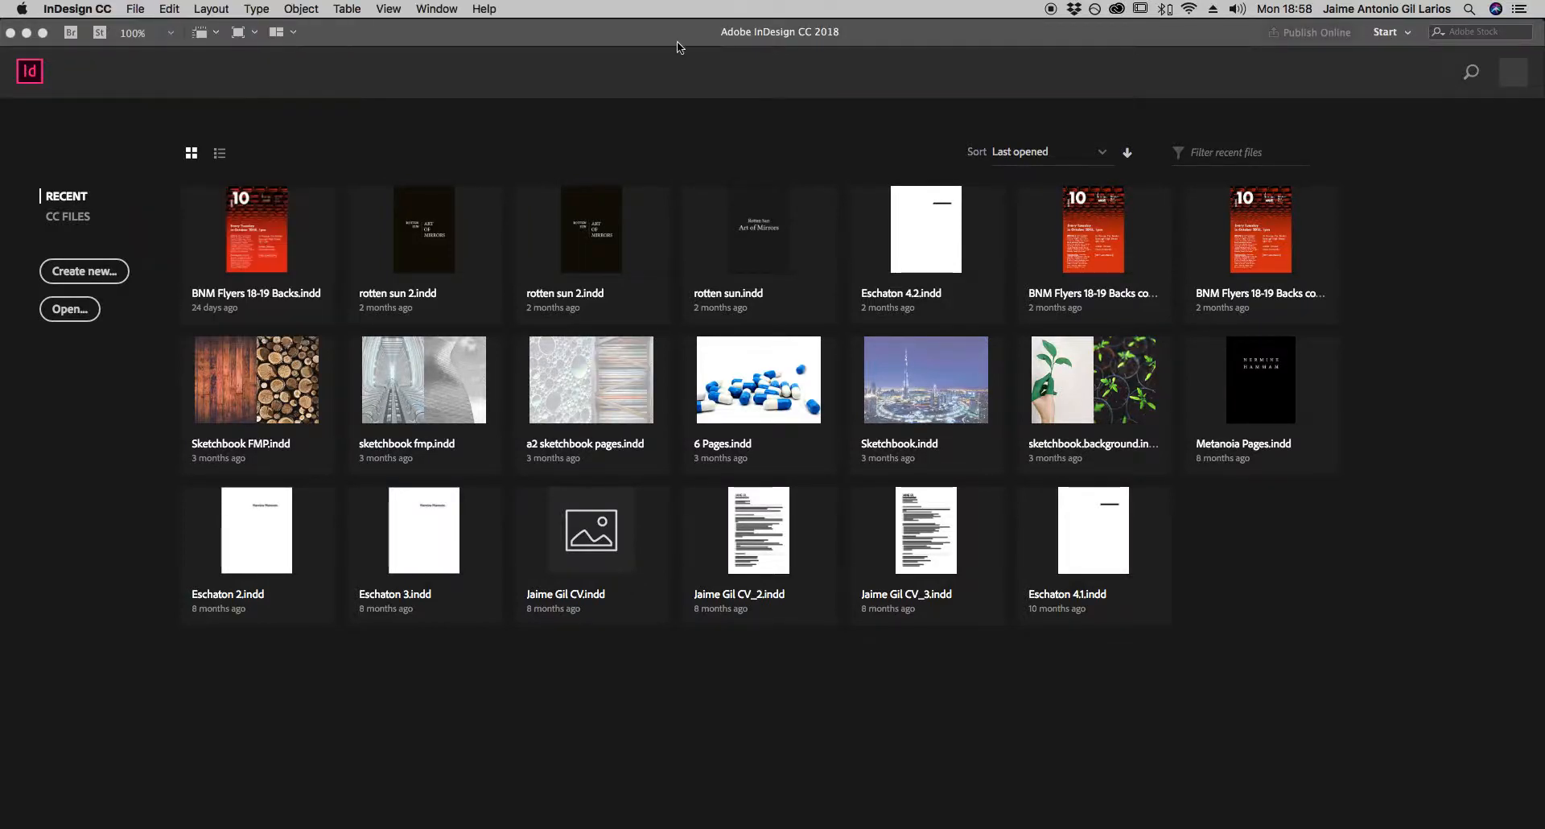
left_click(135, 9)
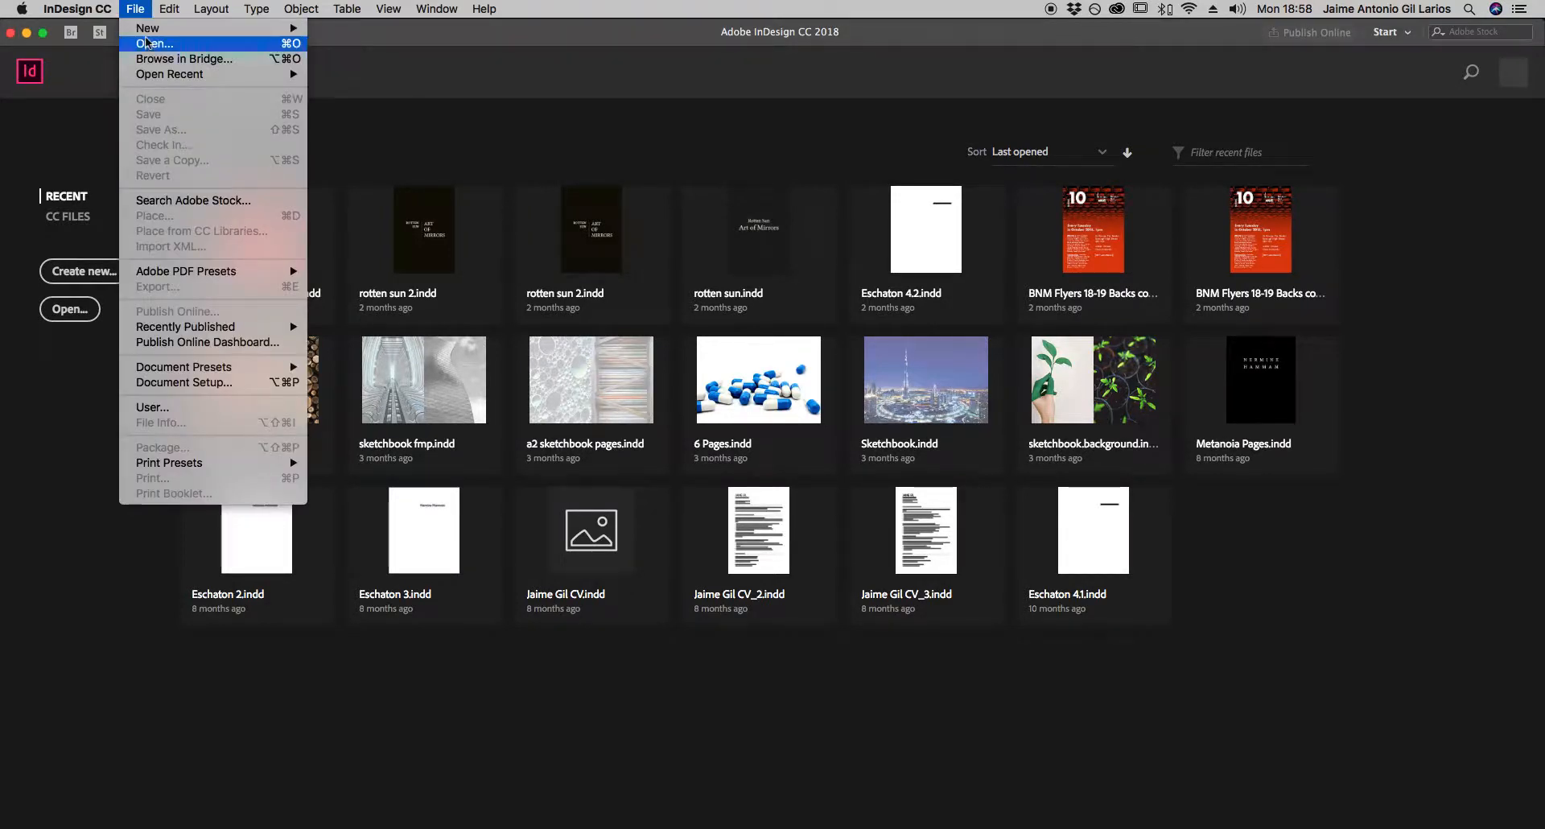
mouse_move(147, 33)
left_click(377, 36)
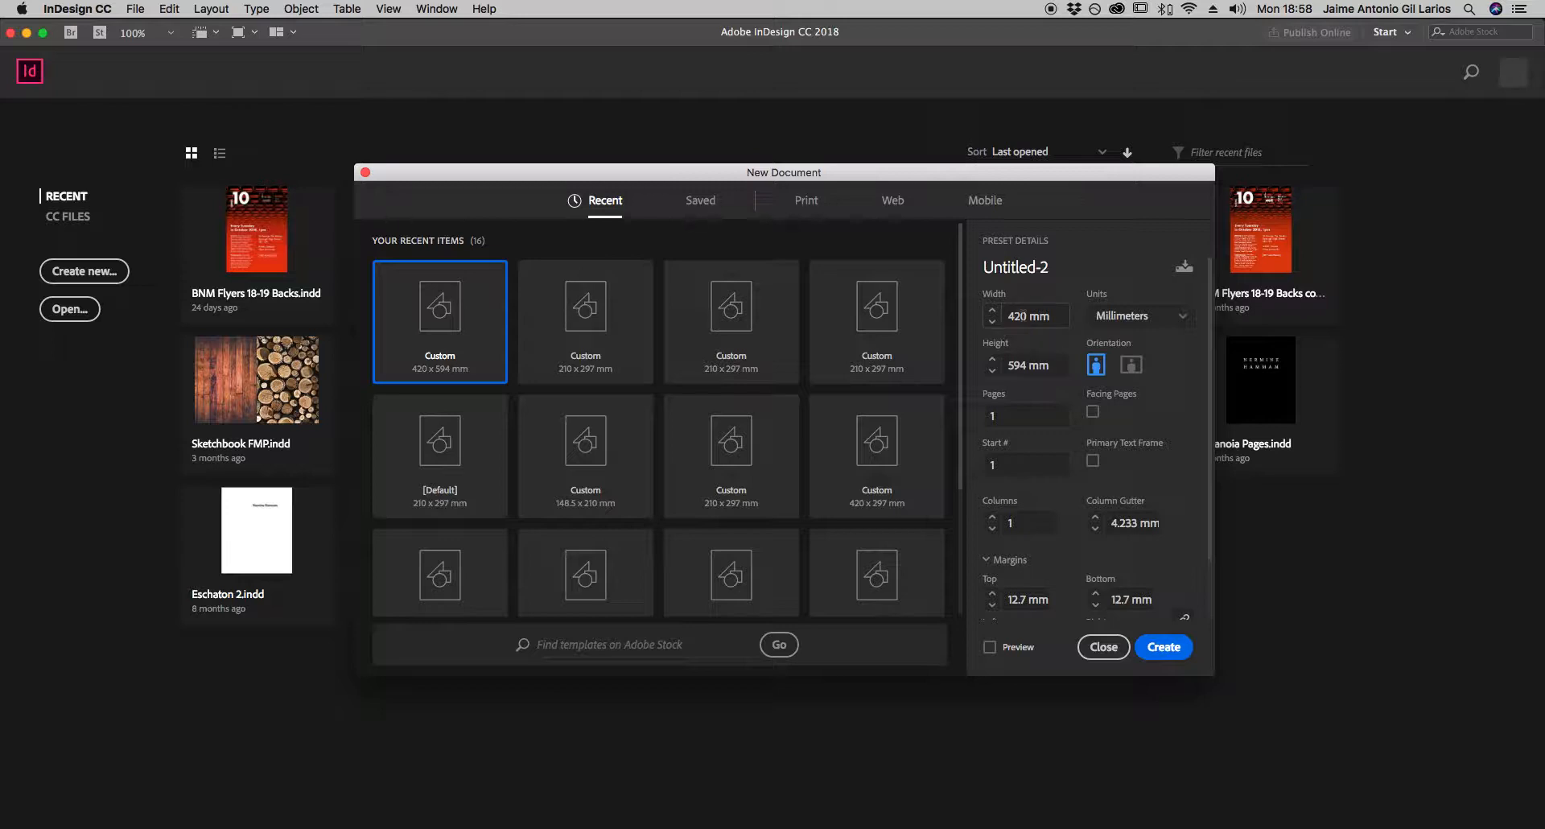
- Set the new document's width to 594 mm and height to 420 mm
double_click(1023, 319)
triple_click(1022, 319)
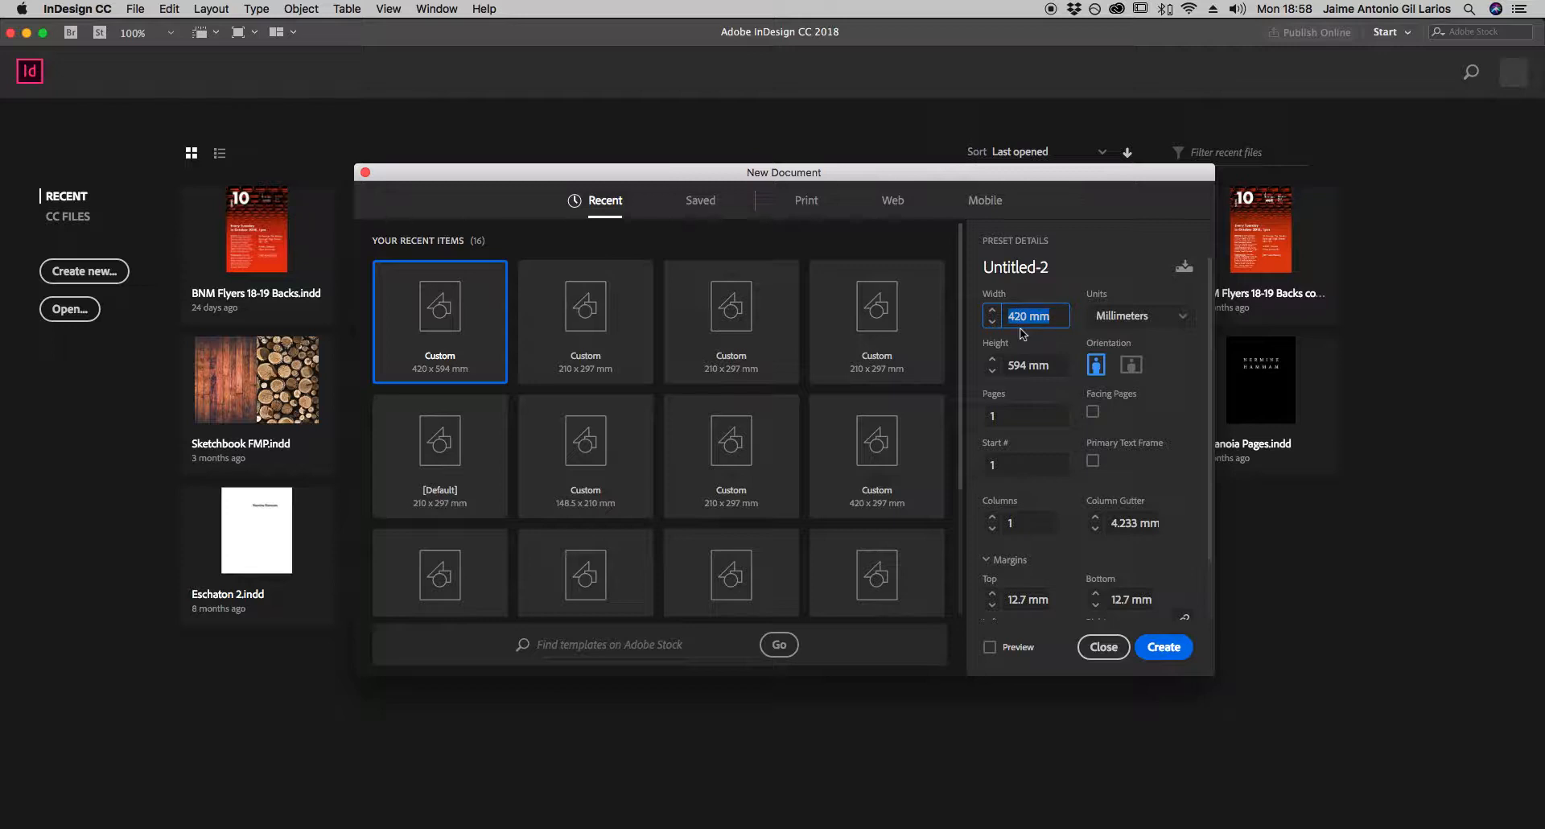
type("594")
triple_click(1022, 365)
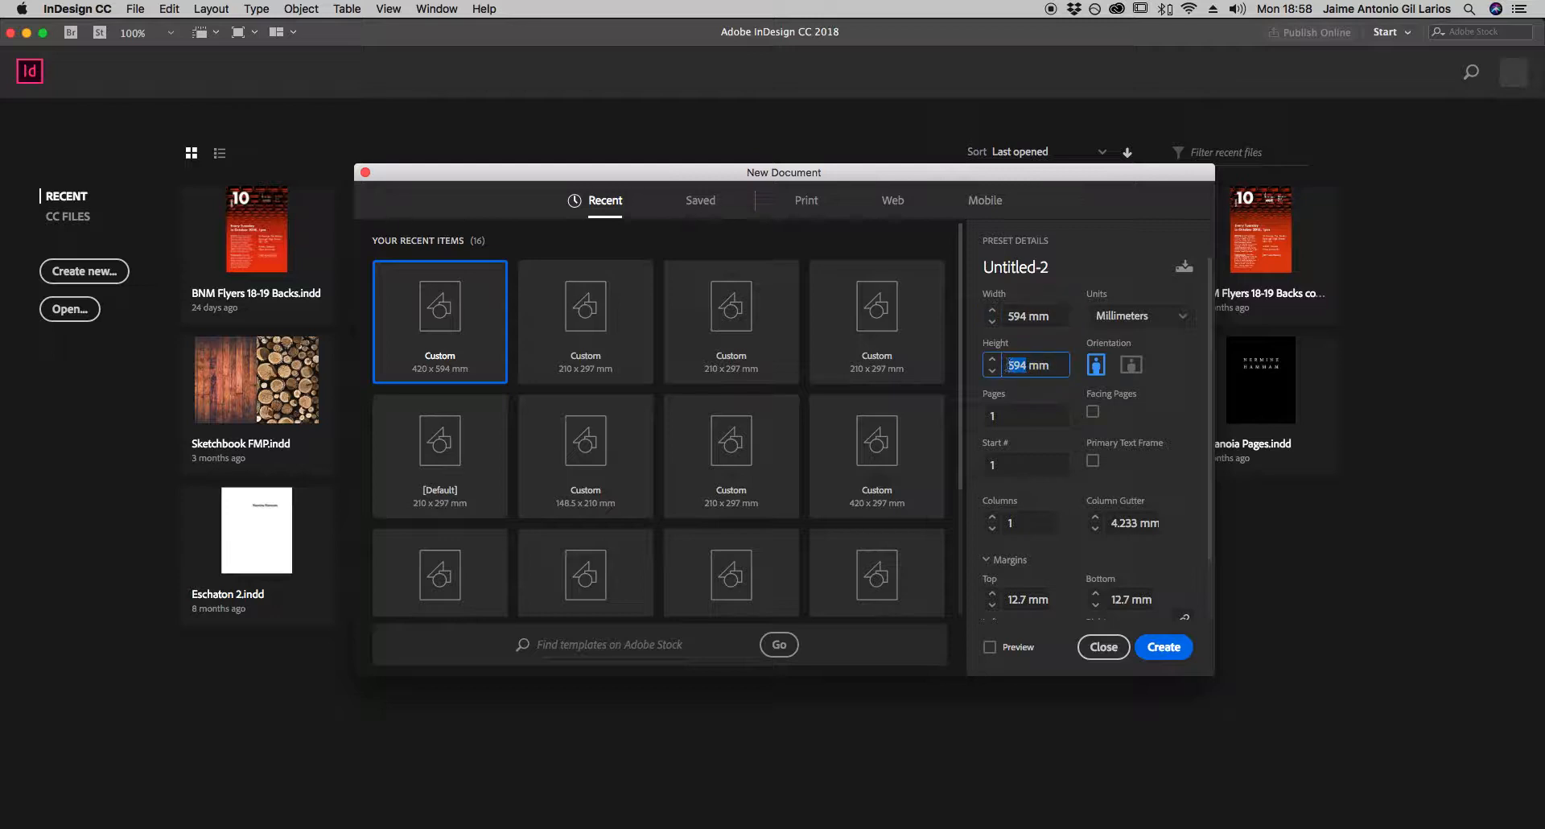
type("420mm")
left_click(1033, 319)
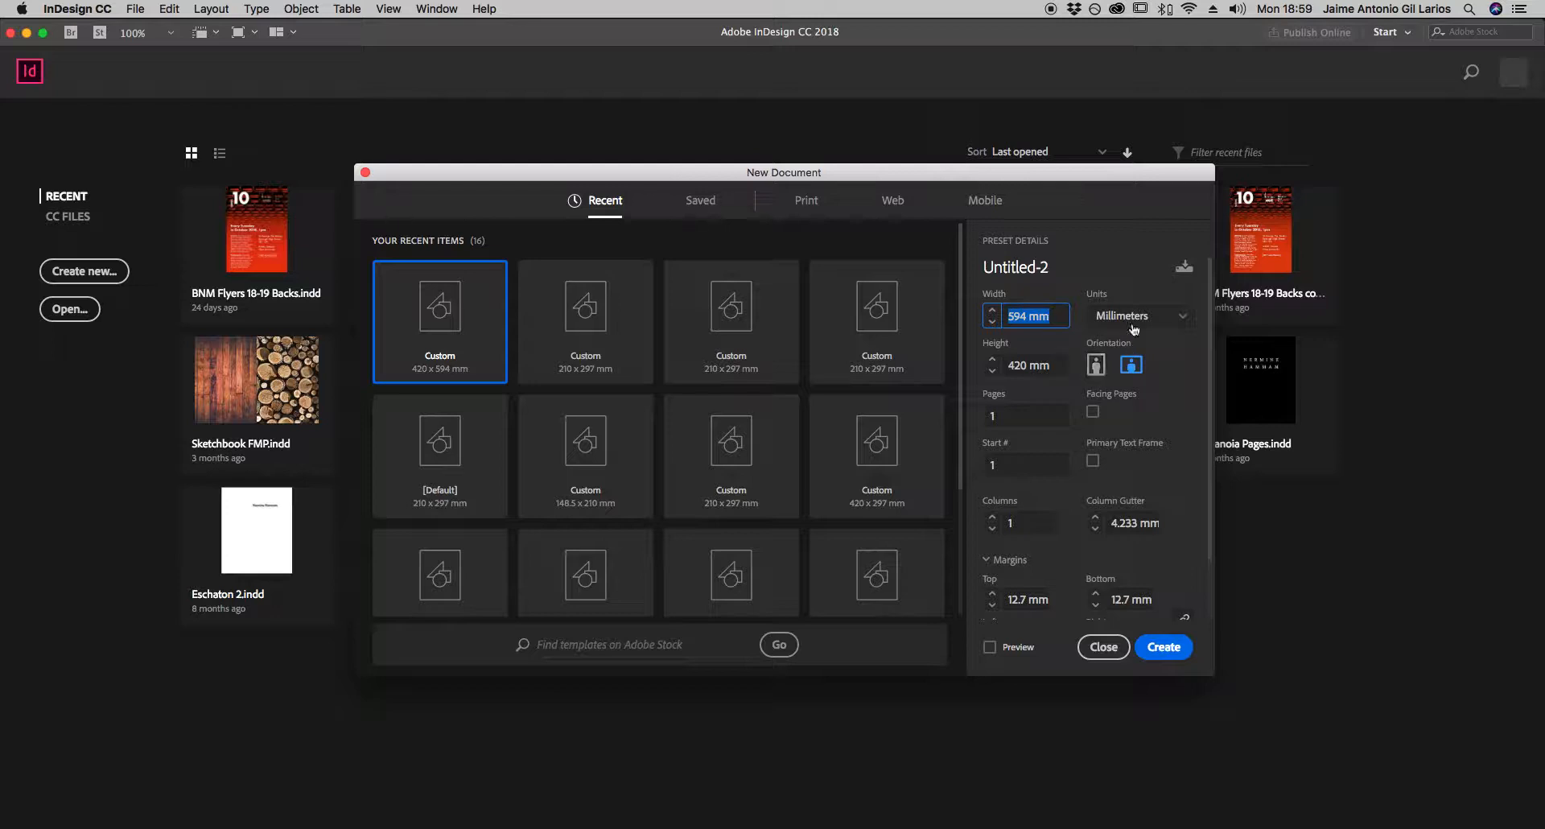
- Choose landscape orientation and create the single-page document
left_click(1094, 367)
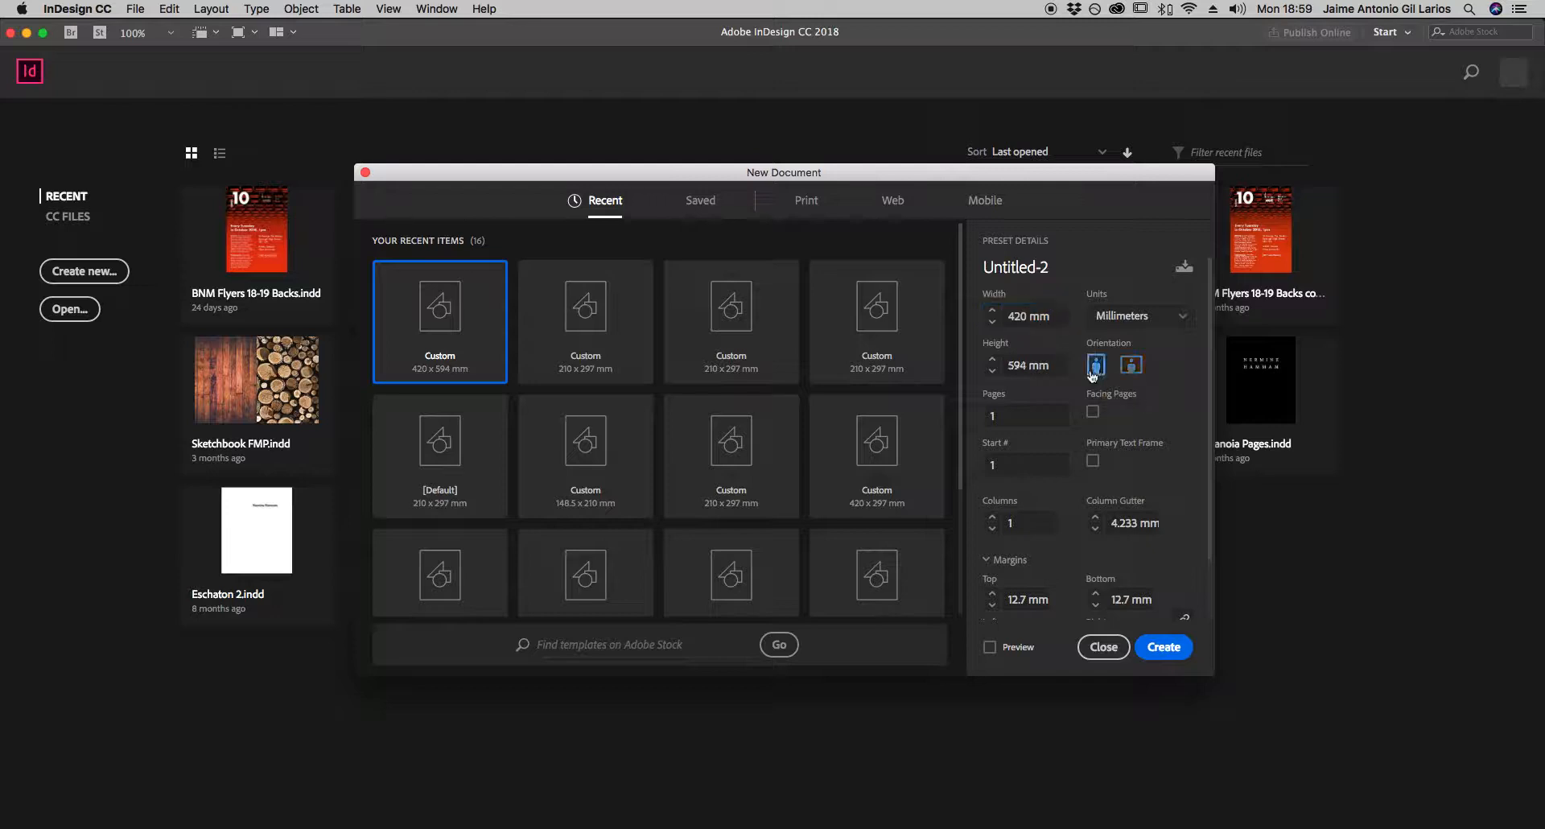
left_click(1132, 368)
left_click(1012, 415)
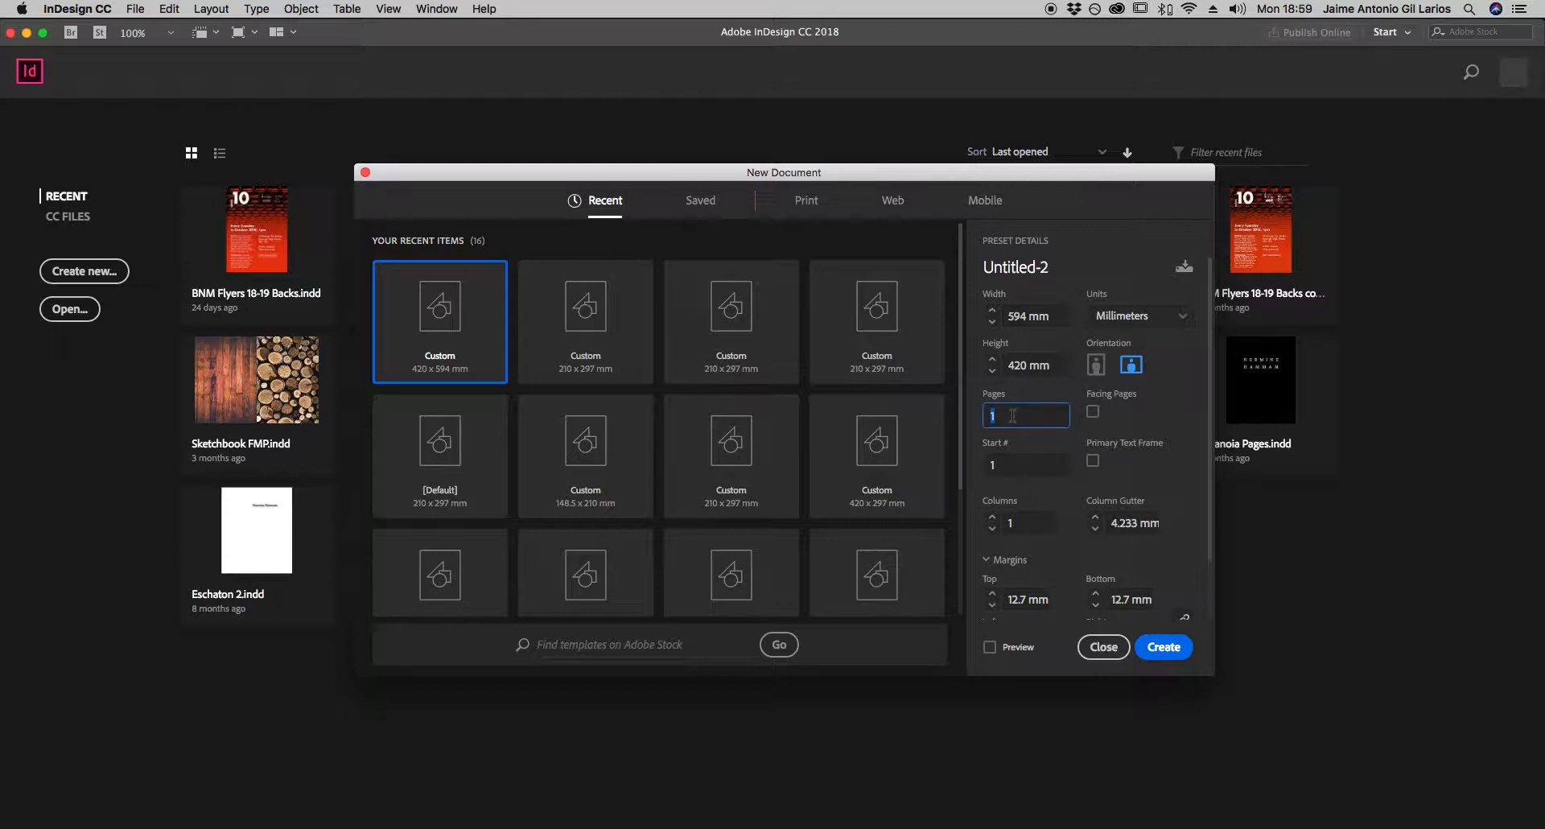
left_click(1016, 417)
left_click(1163, 650)
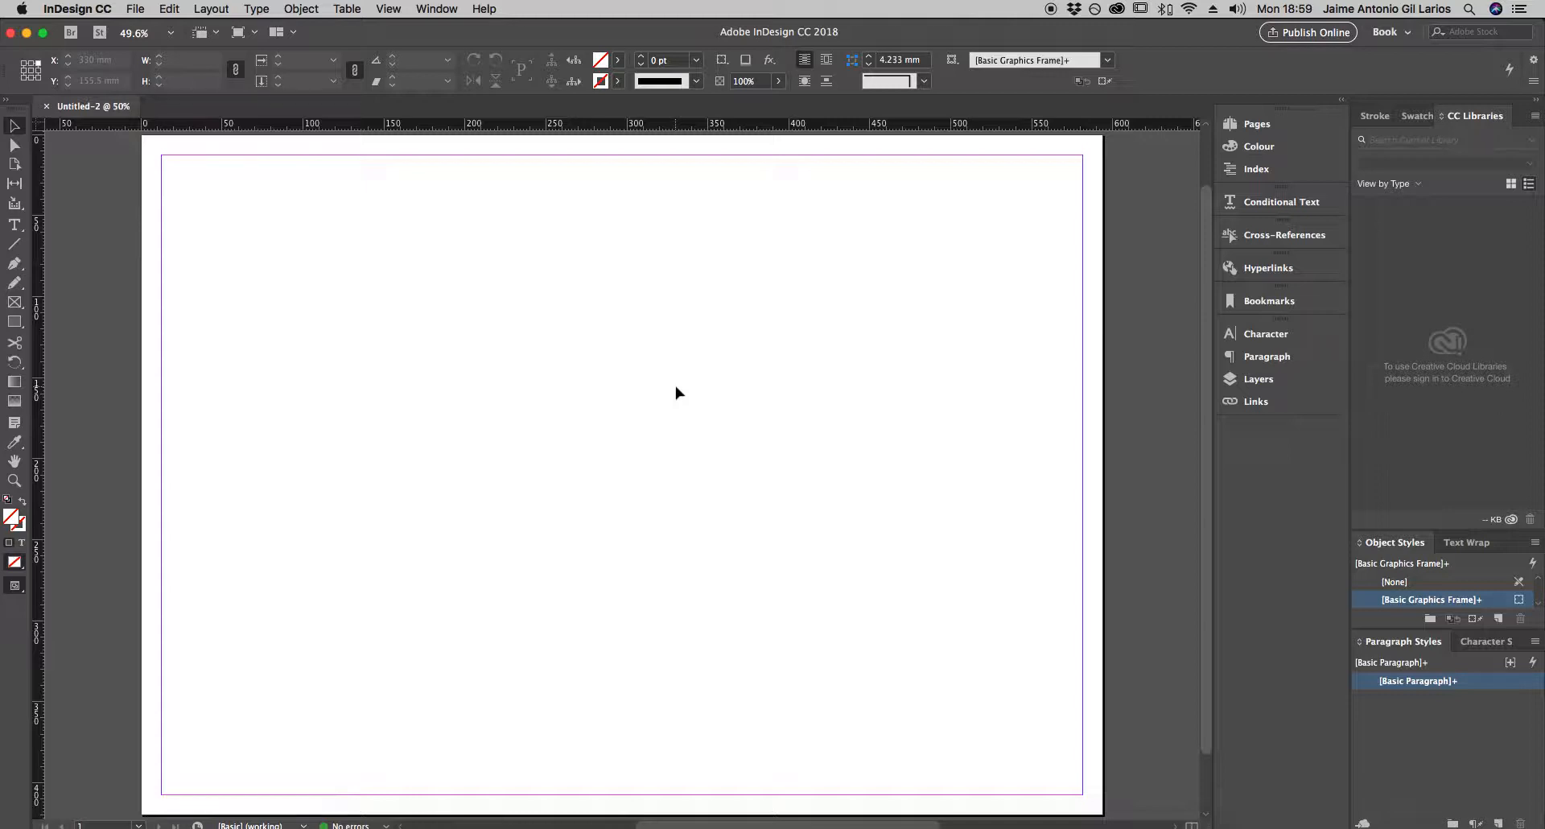
- Open the Layers panel and rename Layer 1 to Grid
left_click(1260, 379)
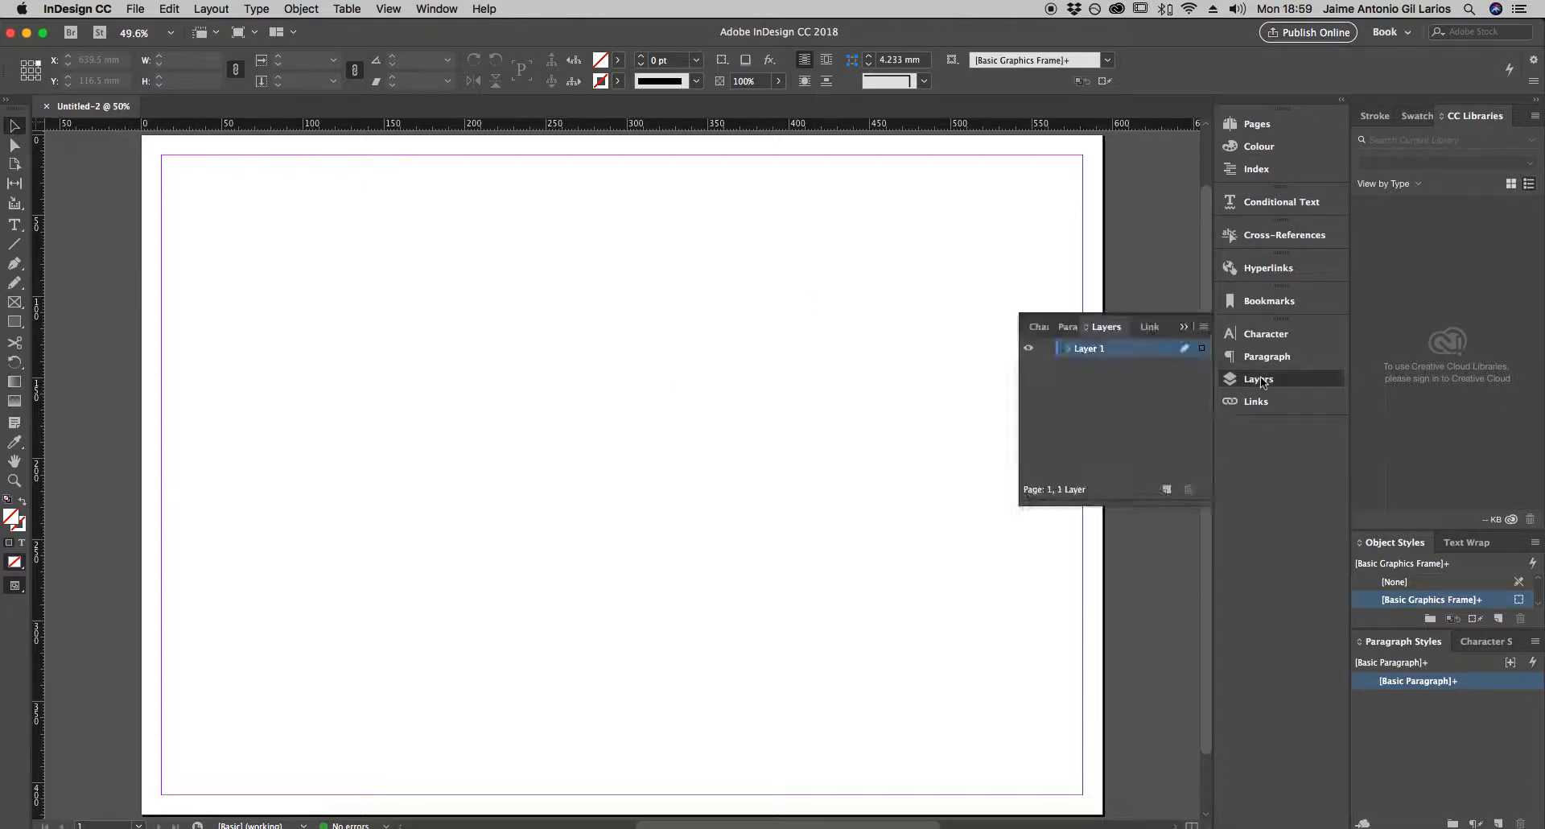
double_click(1092, 350)
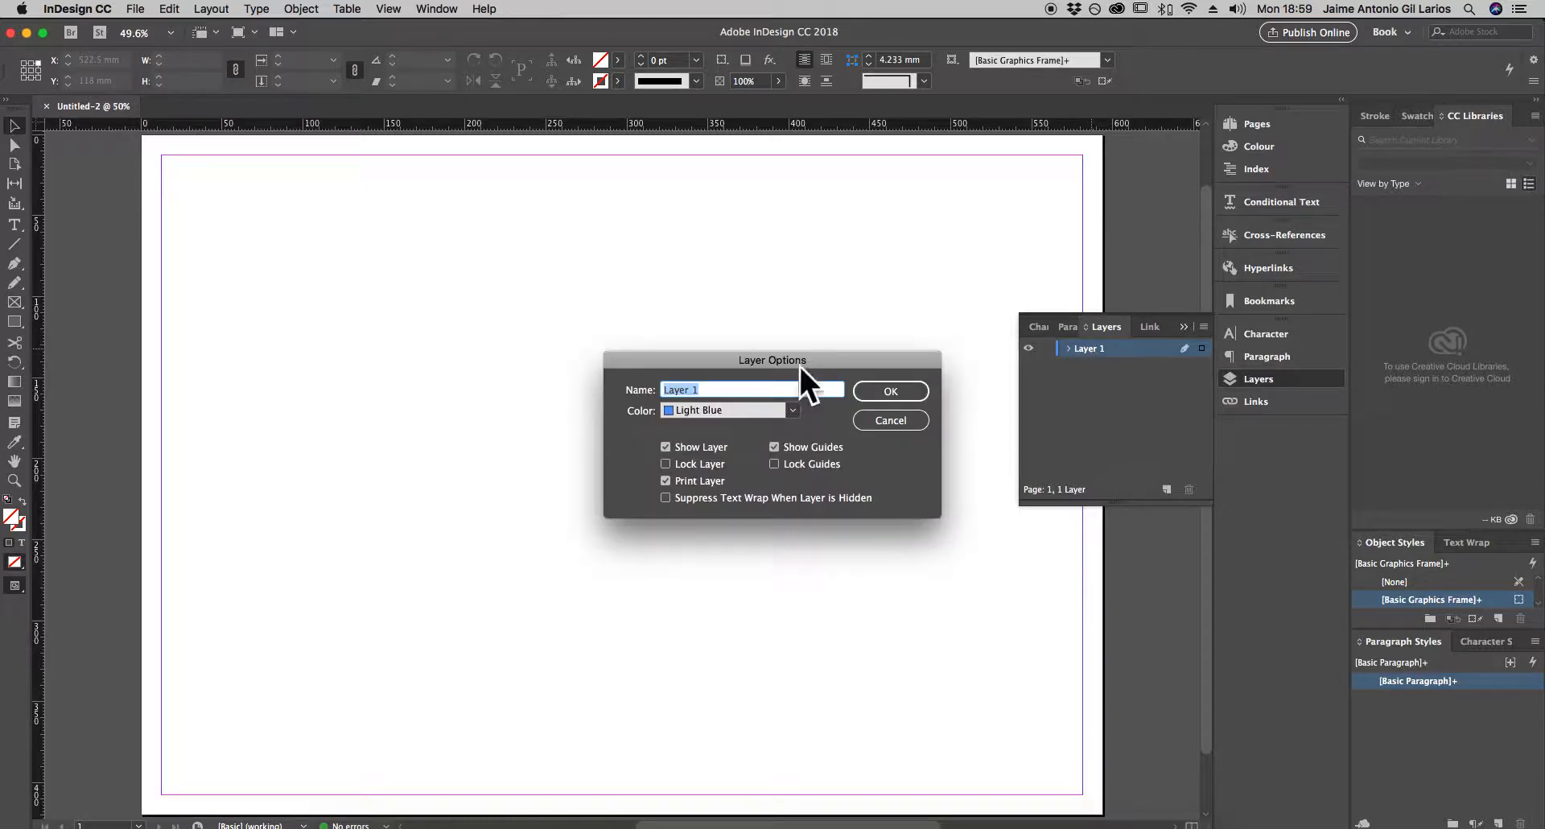
left_click(721, 392)
triple_click(720, 391)
type("Grid")
left_click(888, 392)
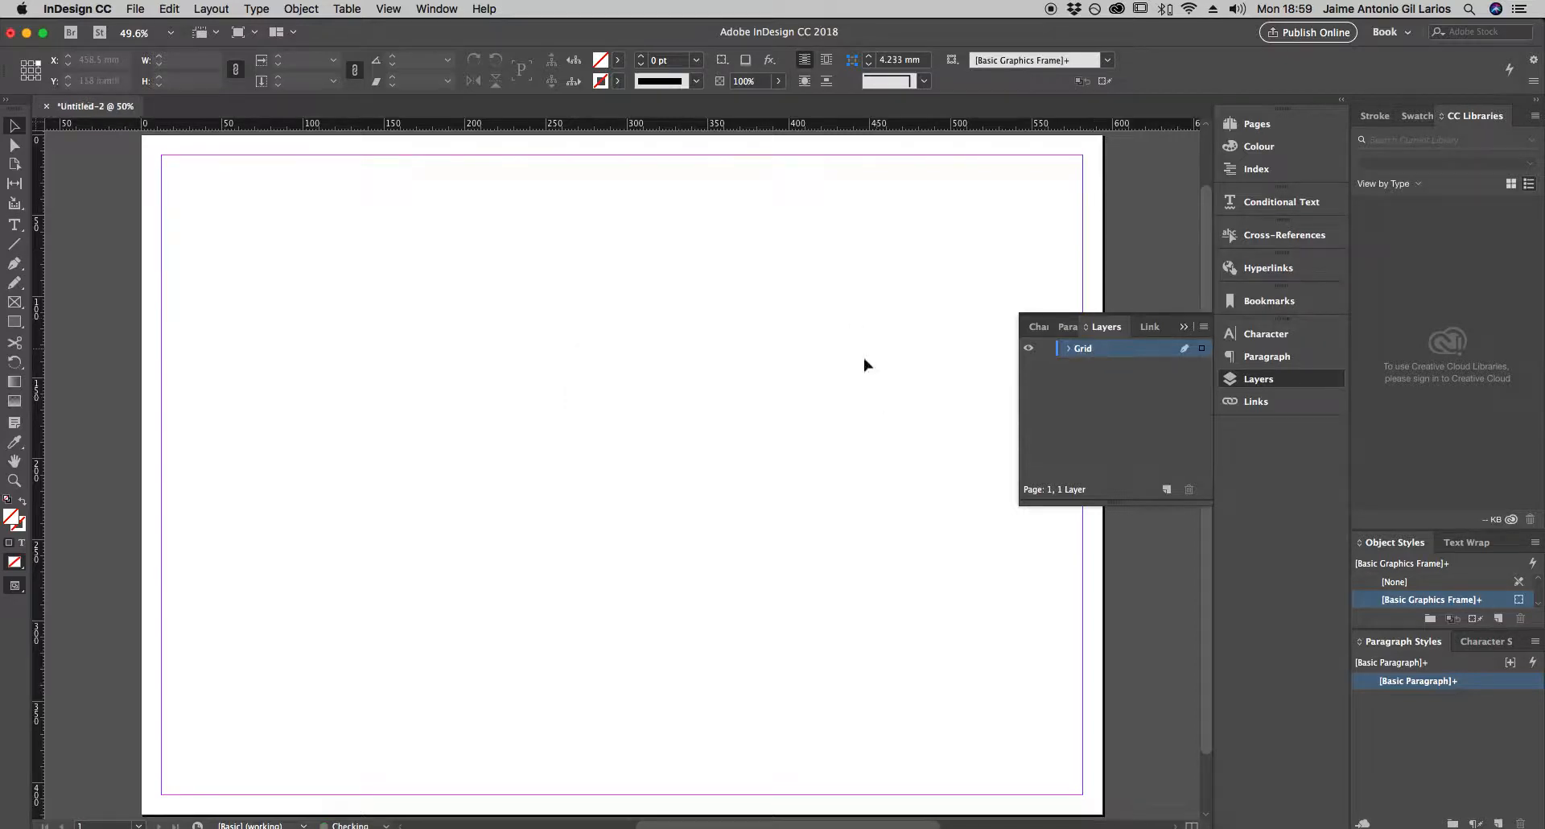
- Add a new layer and name it Background
left_click(1165, 492)
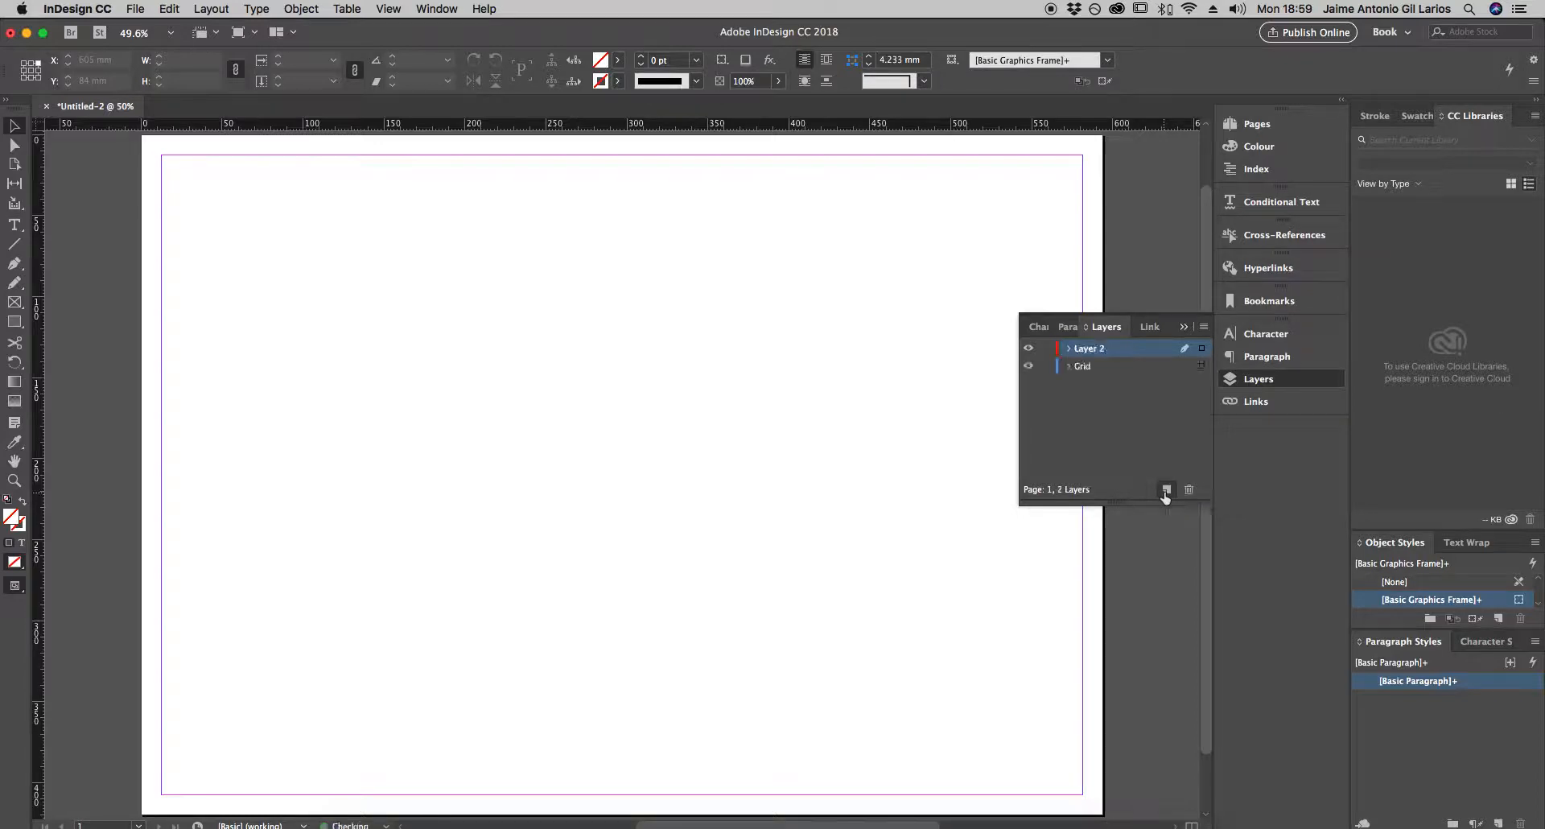
double_click(1096, 351)
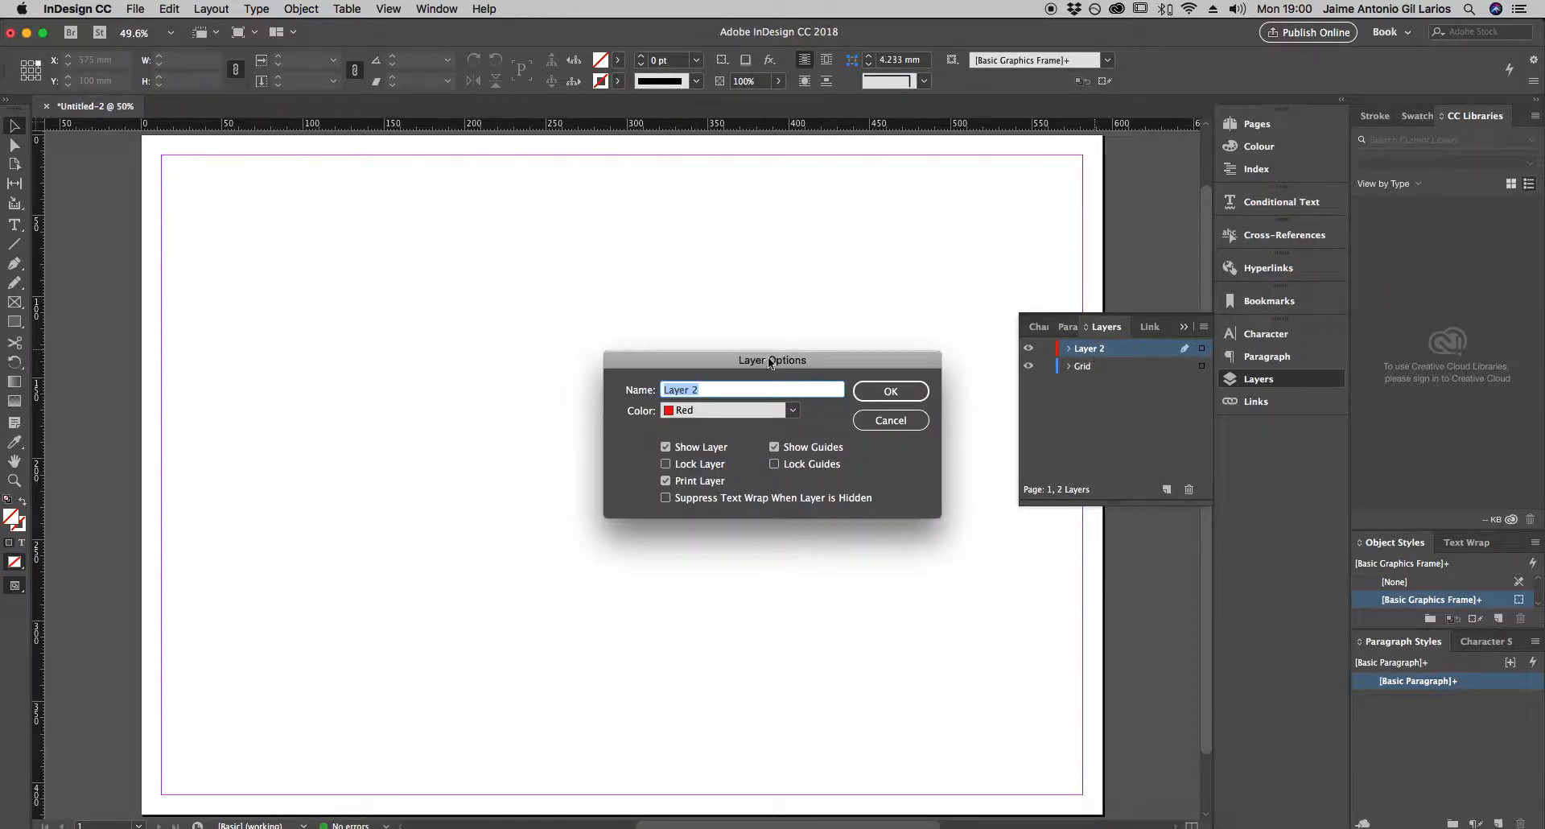
left_click_drag(770, 362, 725, 355)
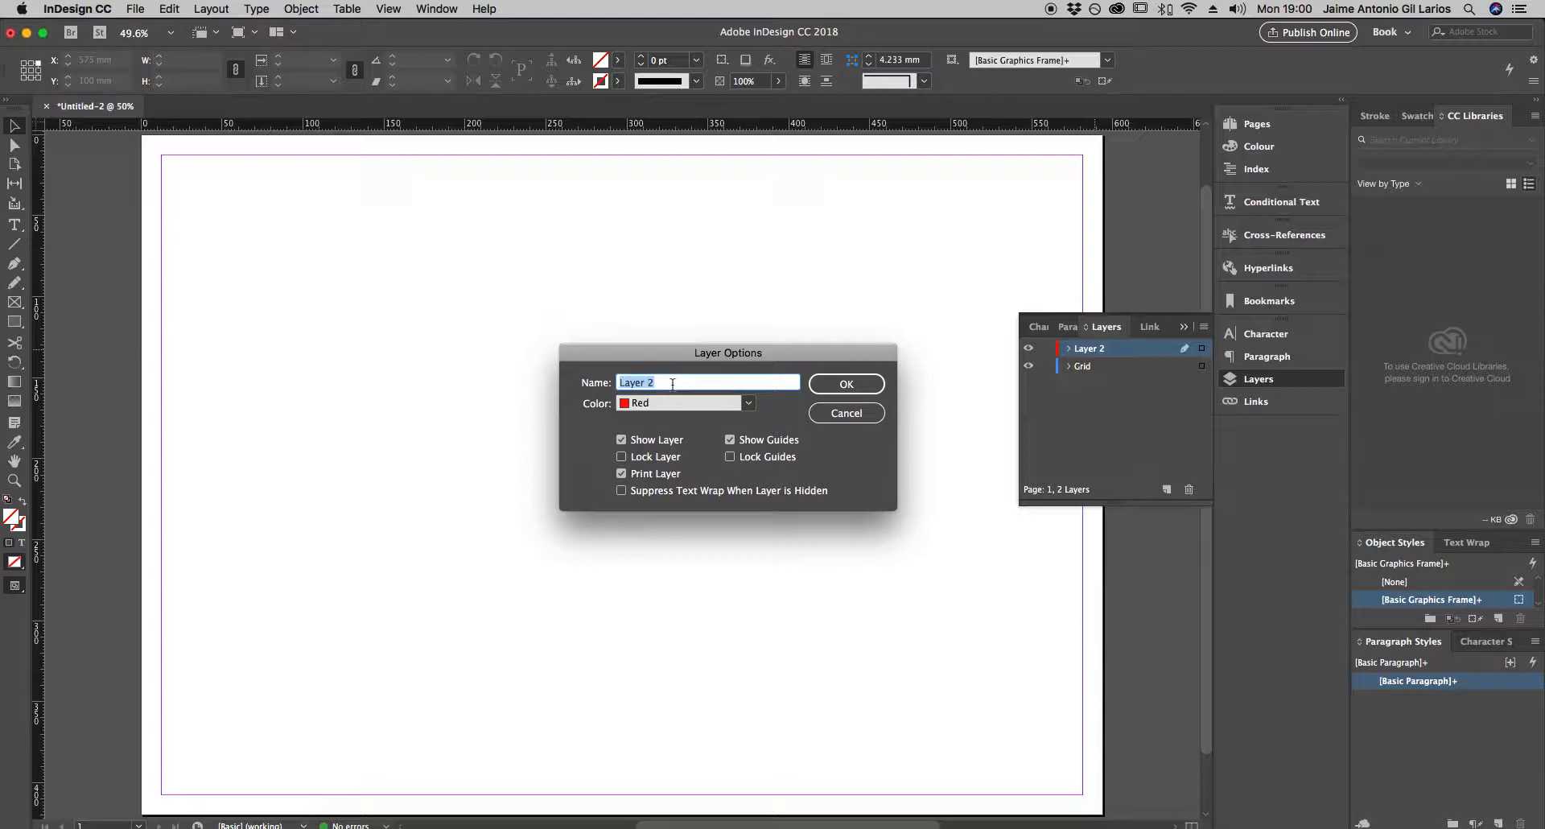
type("Background")
left_click(843, 383)
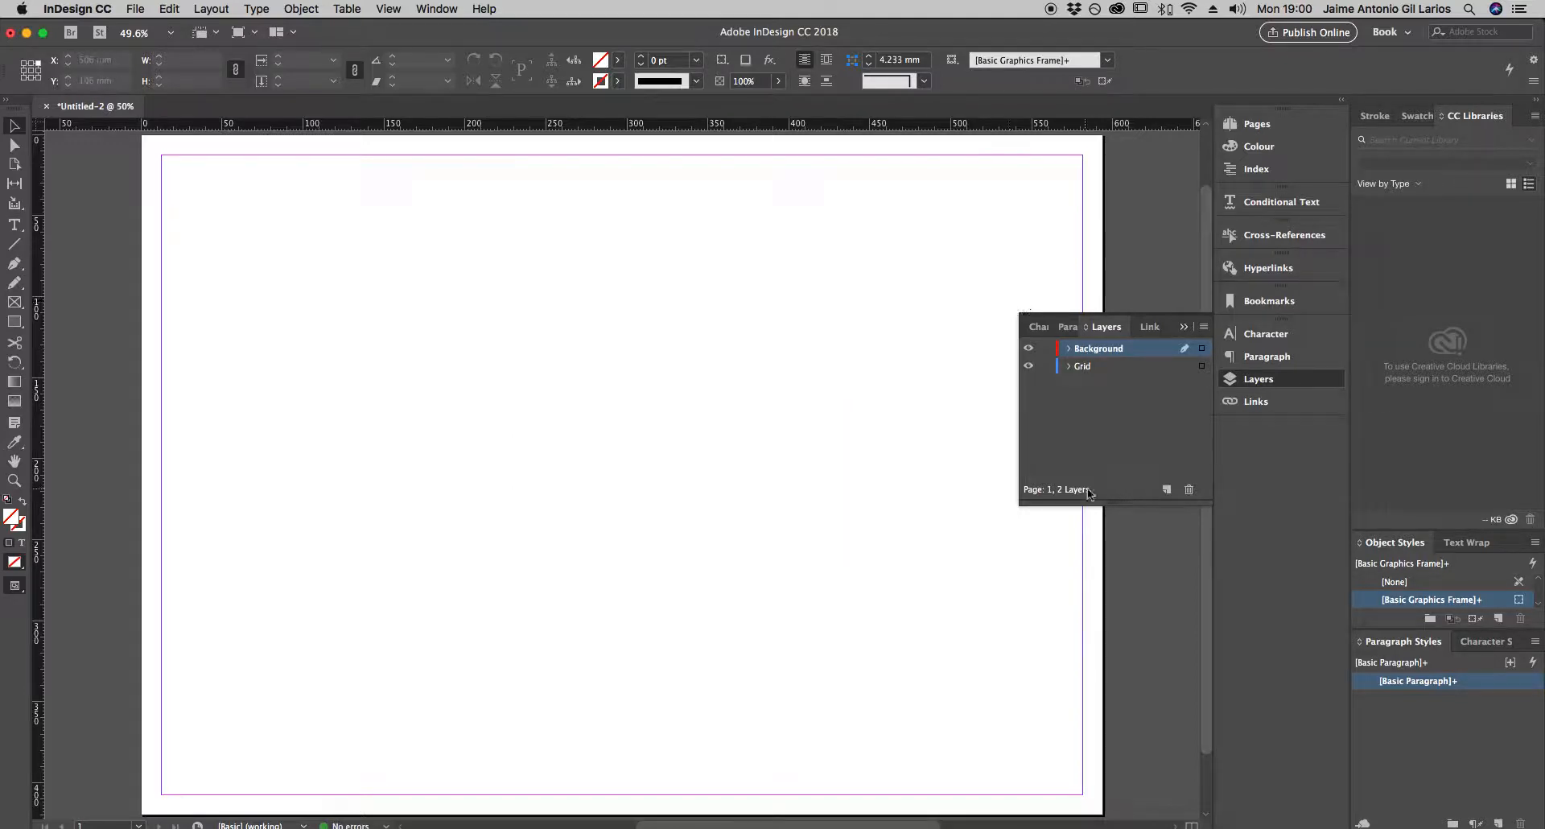
- Add a new layer and name it Images
left_click(1165, 489)
double_click(1086, 349)
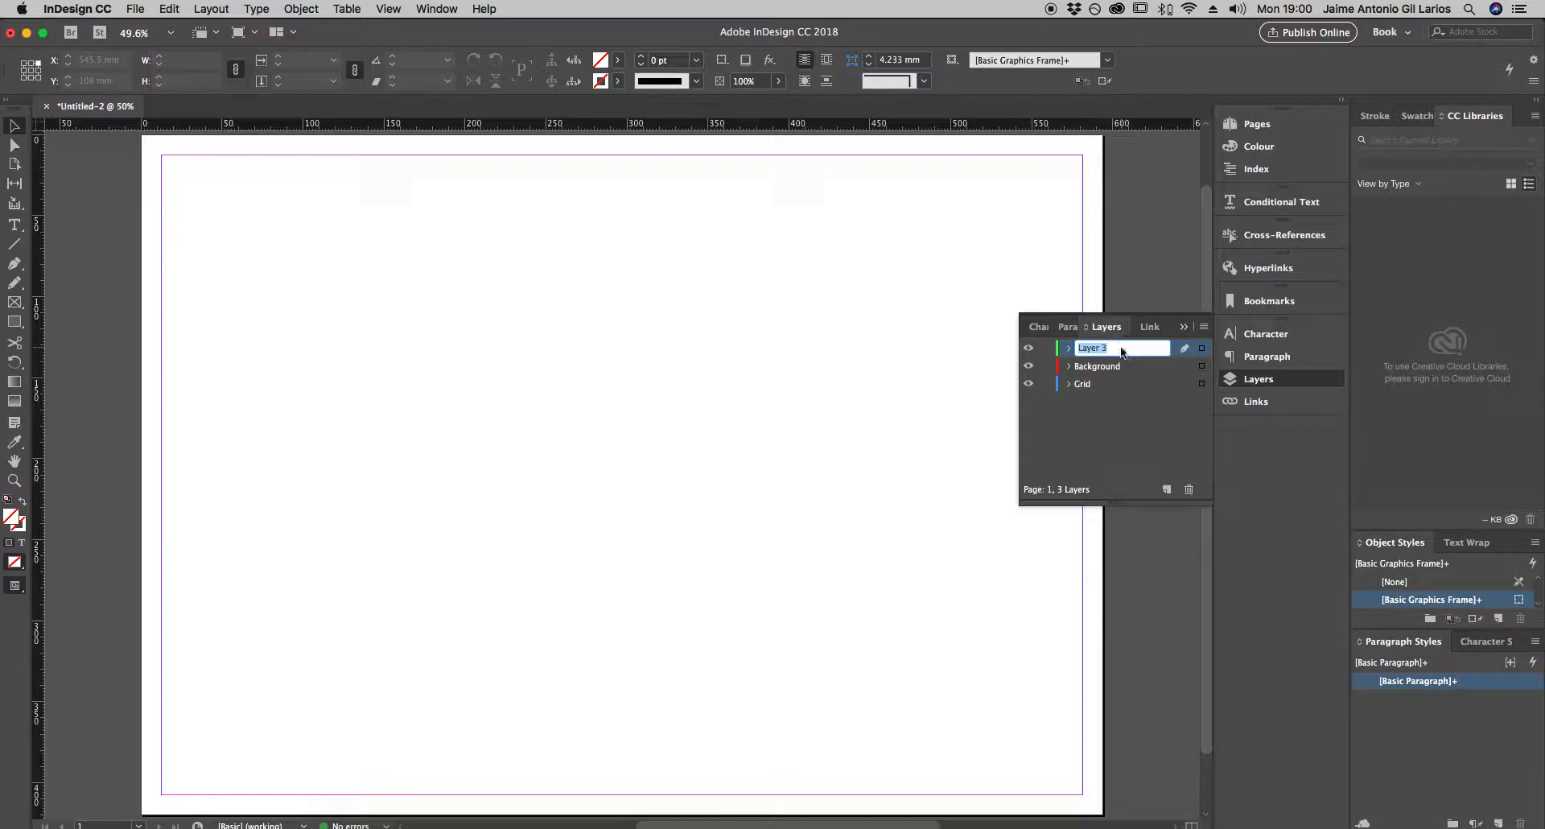
type("Images")
key("Return")
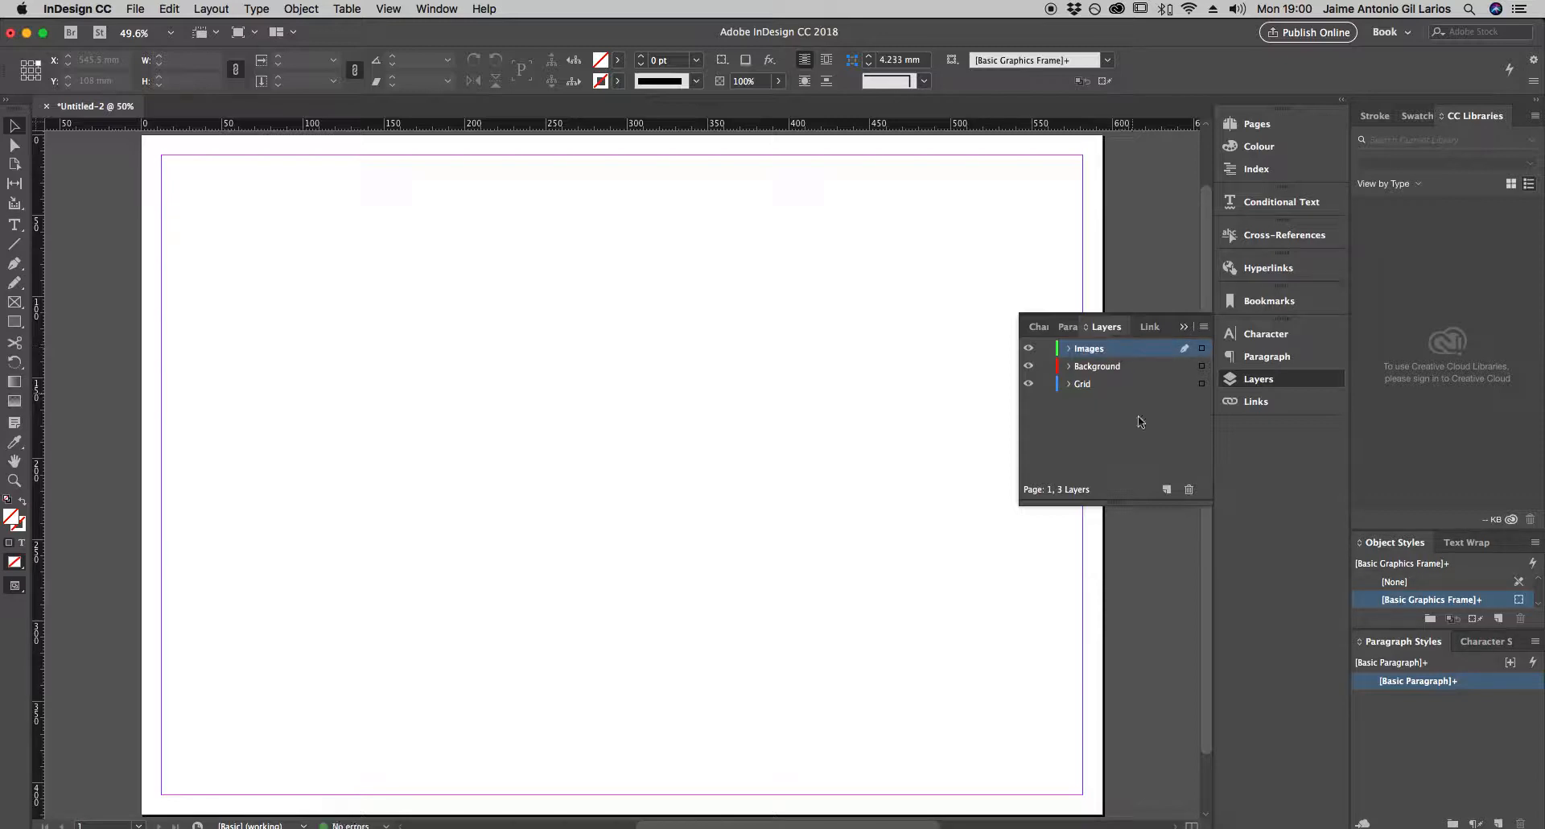
- Add a new layer and name it Text
left_click(1165, 489)
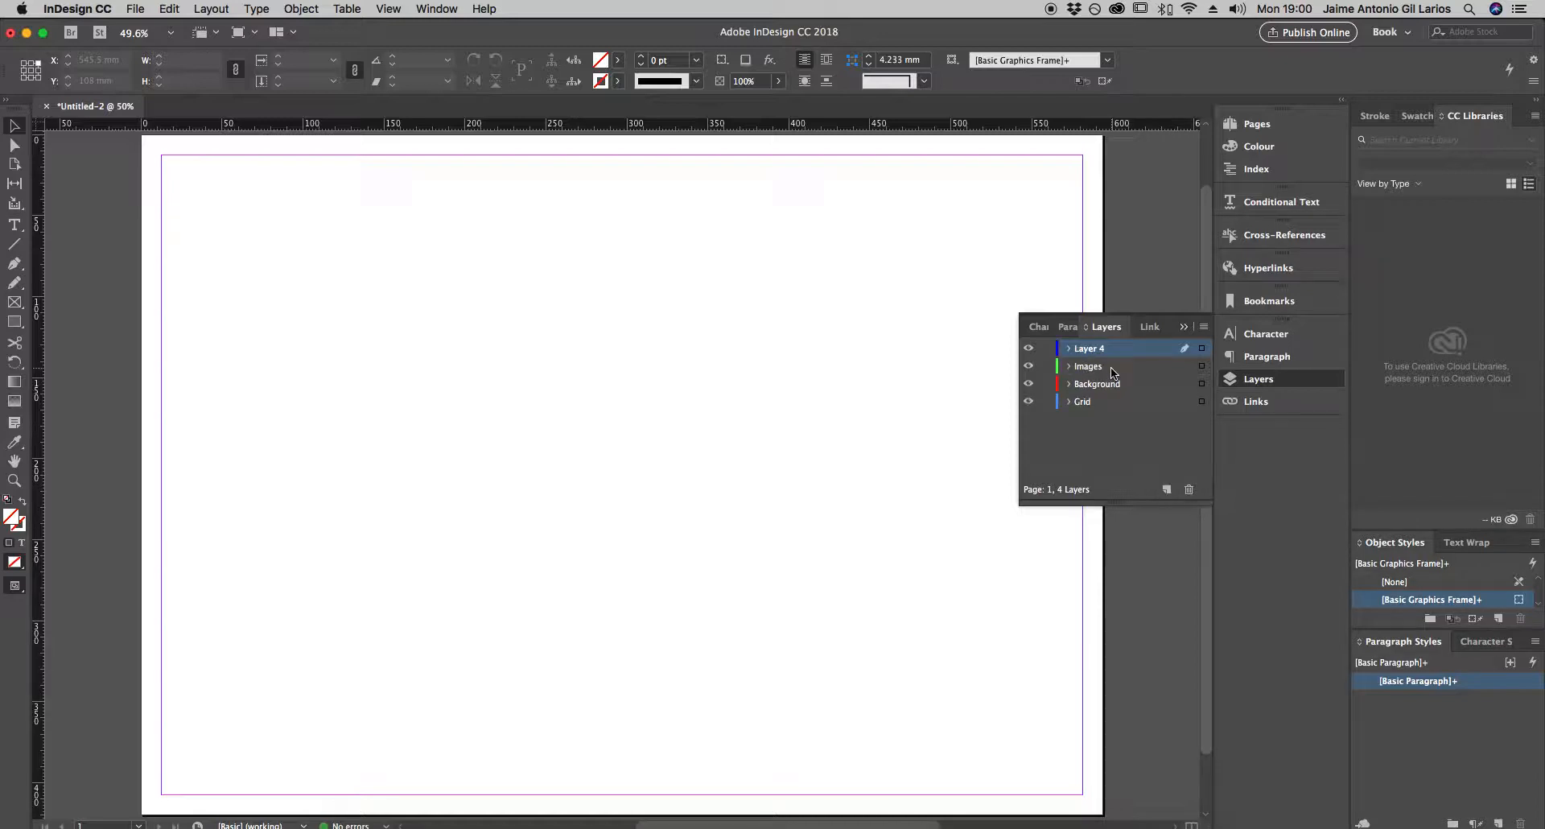
double_click(1087, 354)
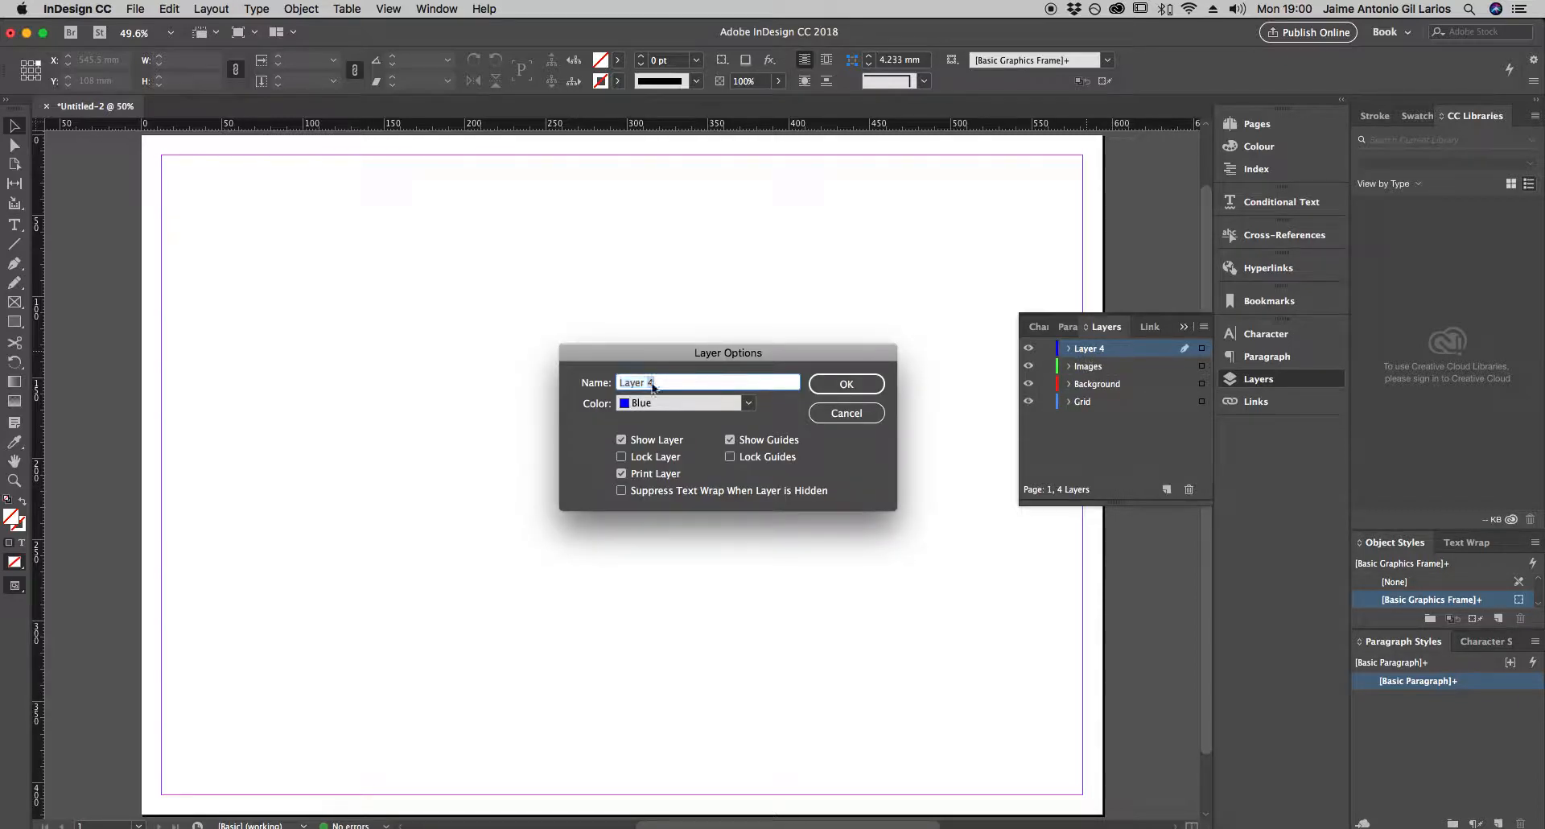
type("Text")
left_click(856, 383)
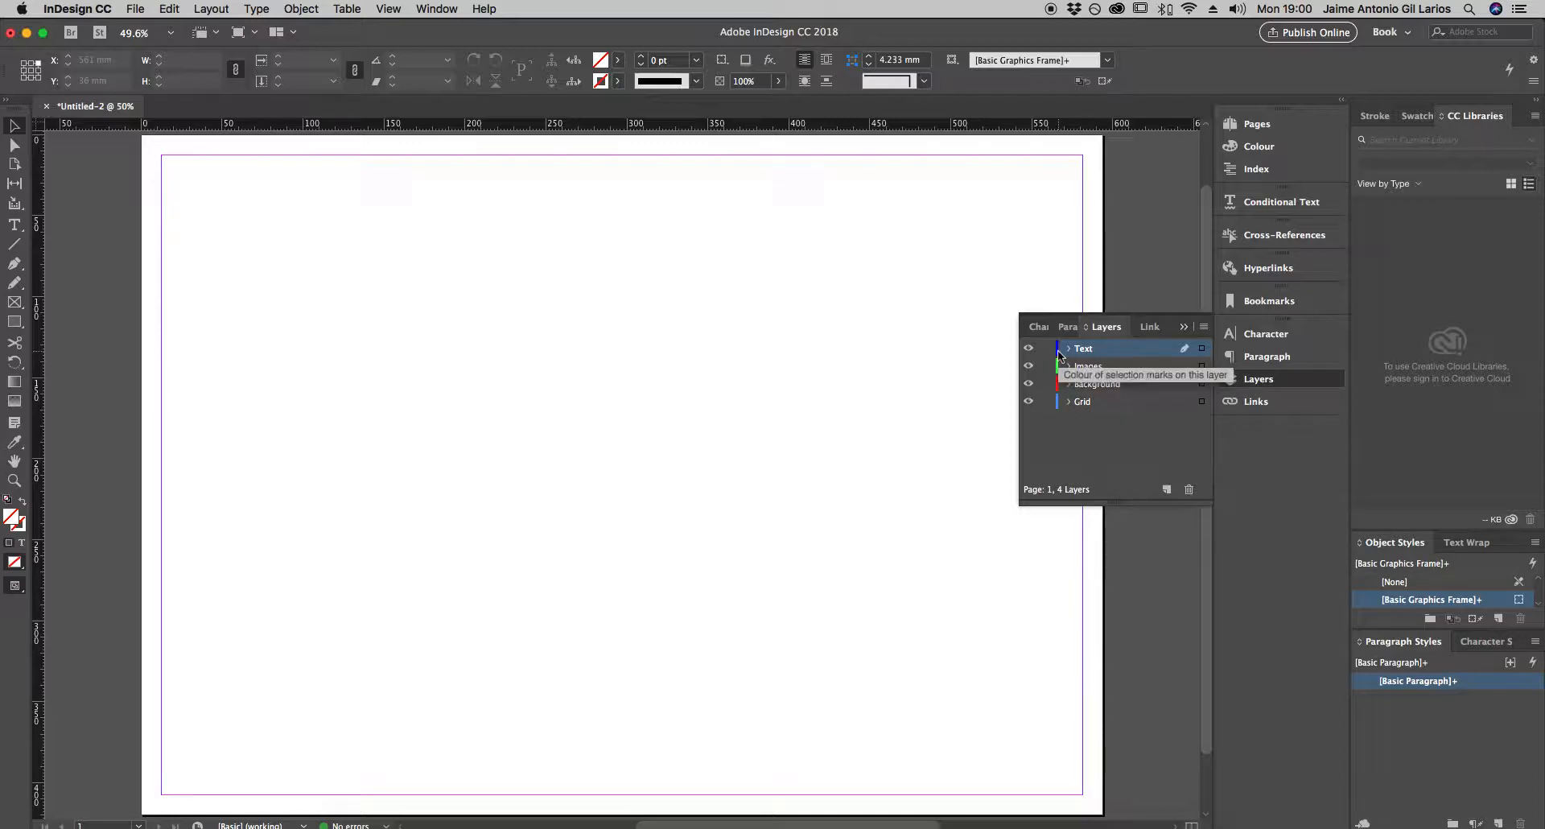
- Select the Grid layer and collapse the Layers panel
mouse_move(1046, 402)
left_mouse_down()
mouse_move(1046, 347)
mouse_move(1047, 404)
left_mouse_up()
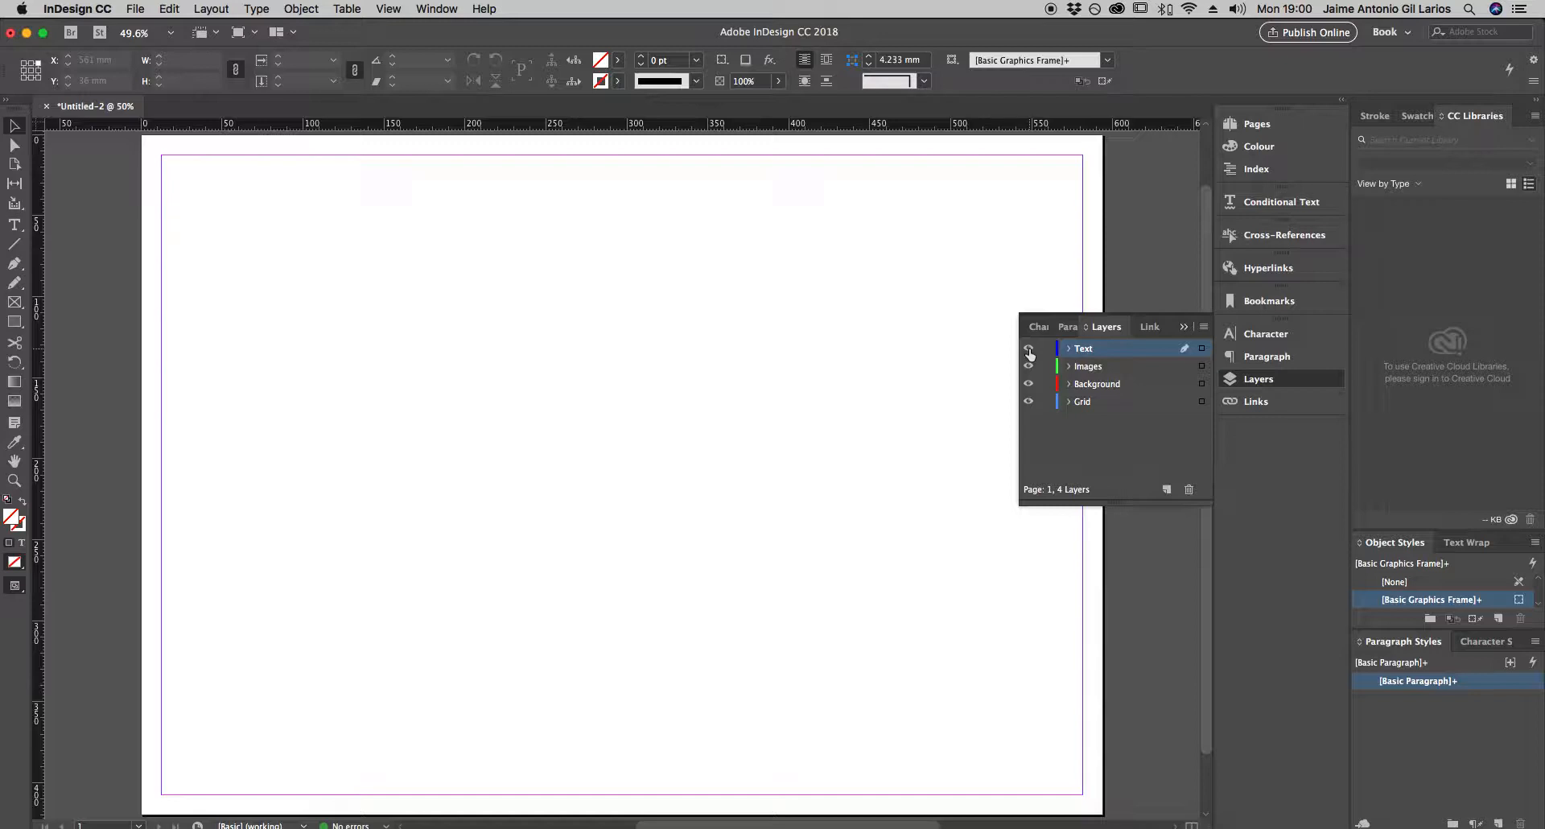
left_click(1104, 402)
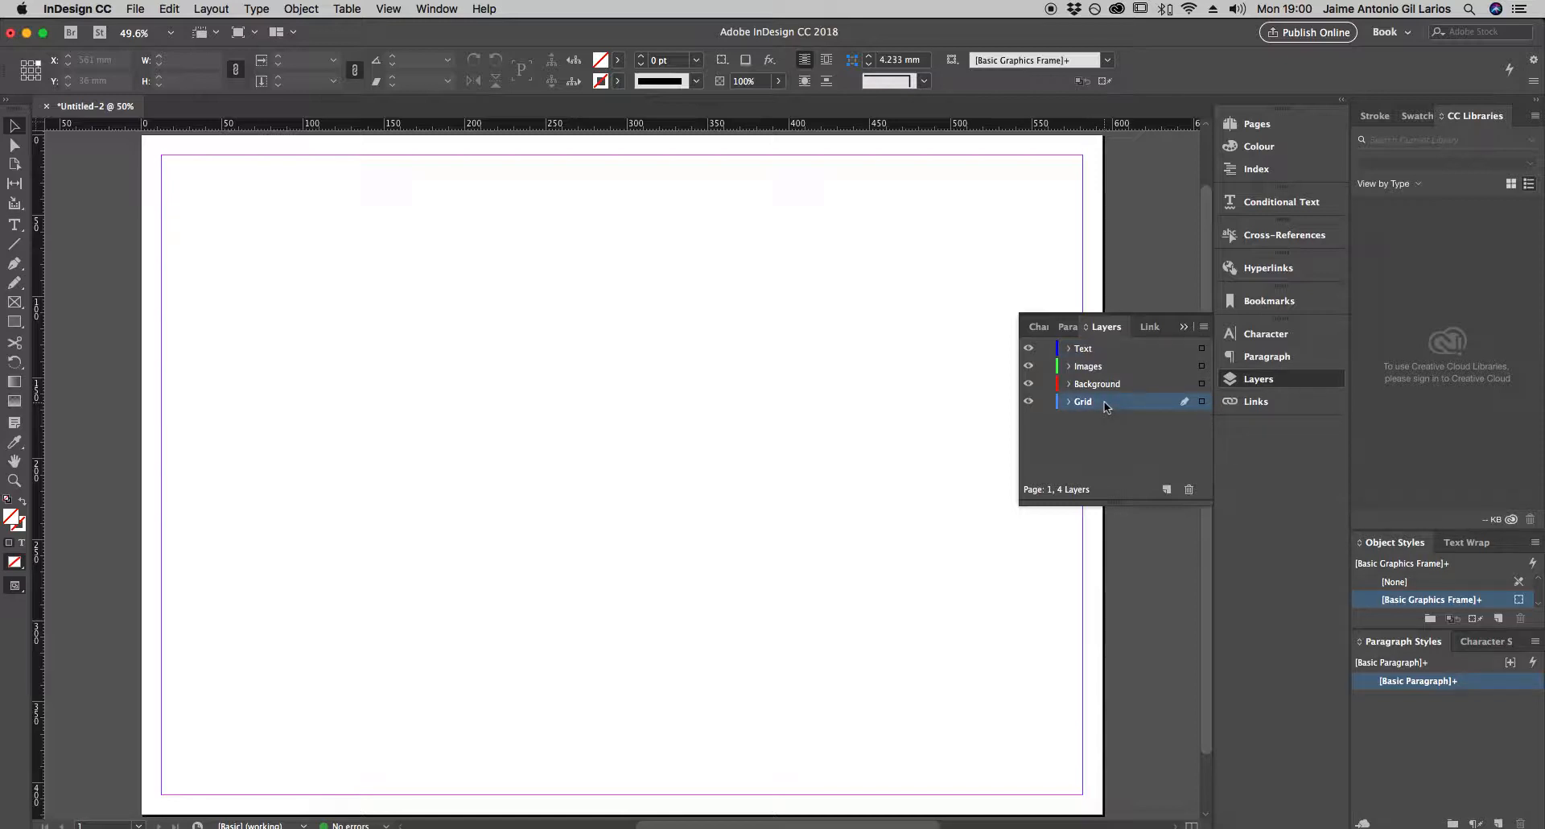
left_click(1183, 328)
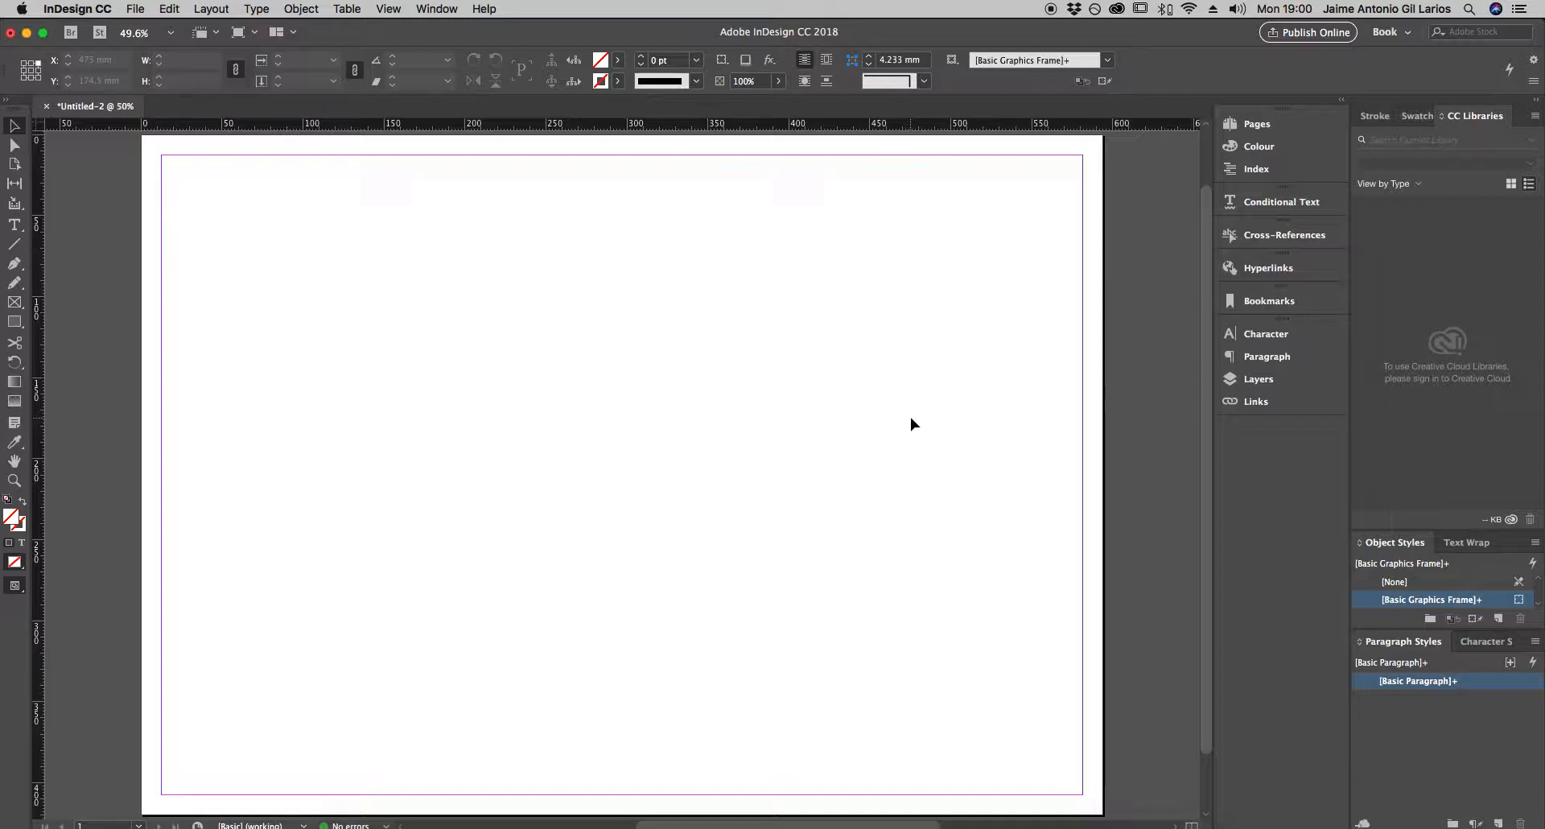
- Set the page's margins and columns to 8 columns with a 5 mm gutter
left_click(211, 9)
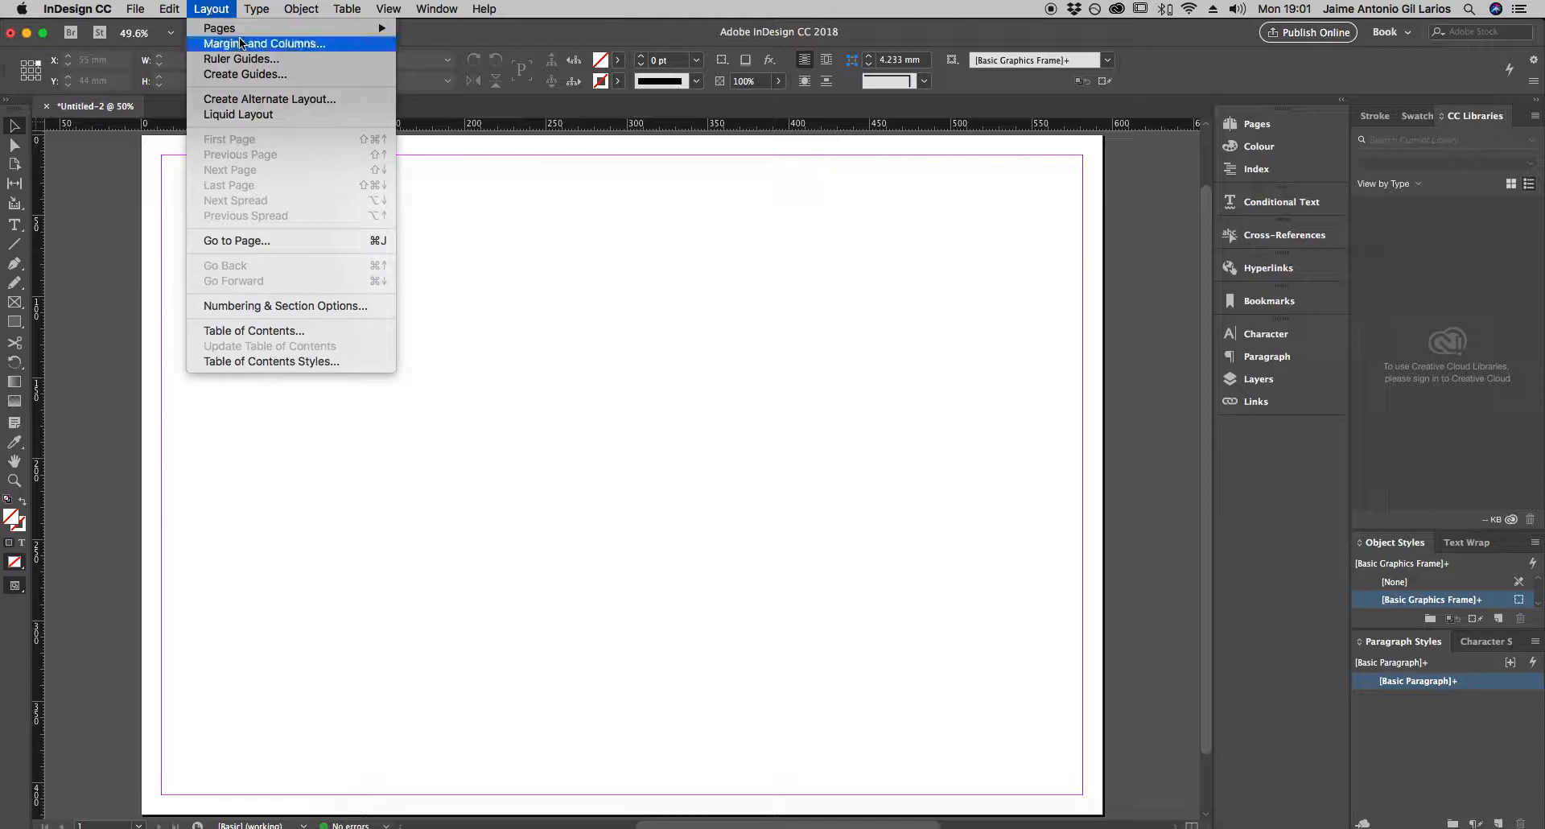
left_click(278, 45)
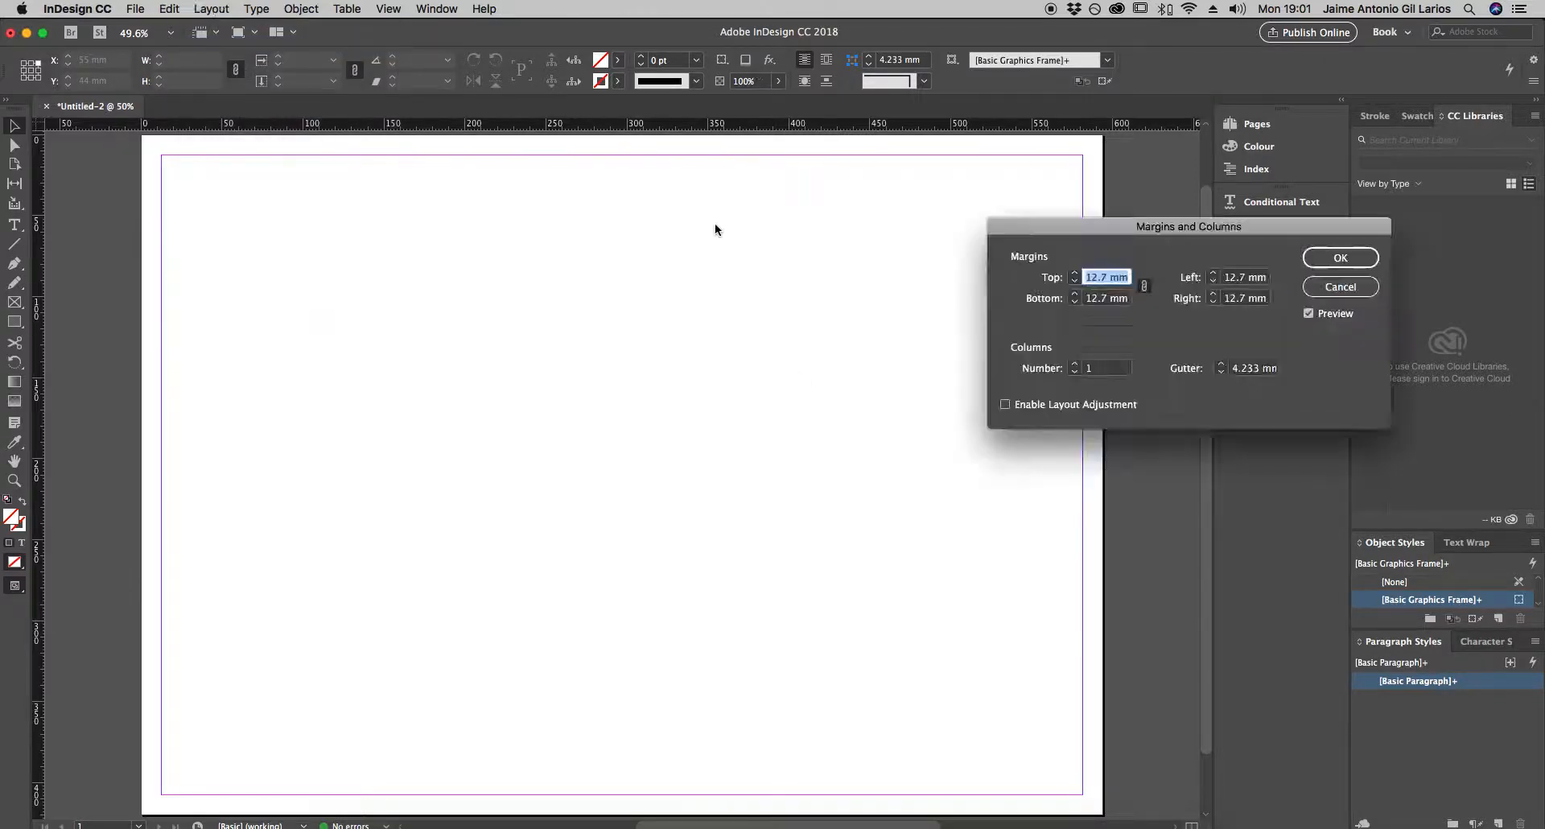
left_click_drag(1161, 256, 741, 327)
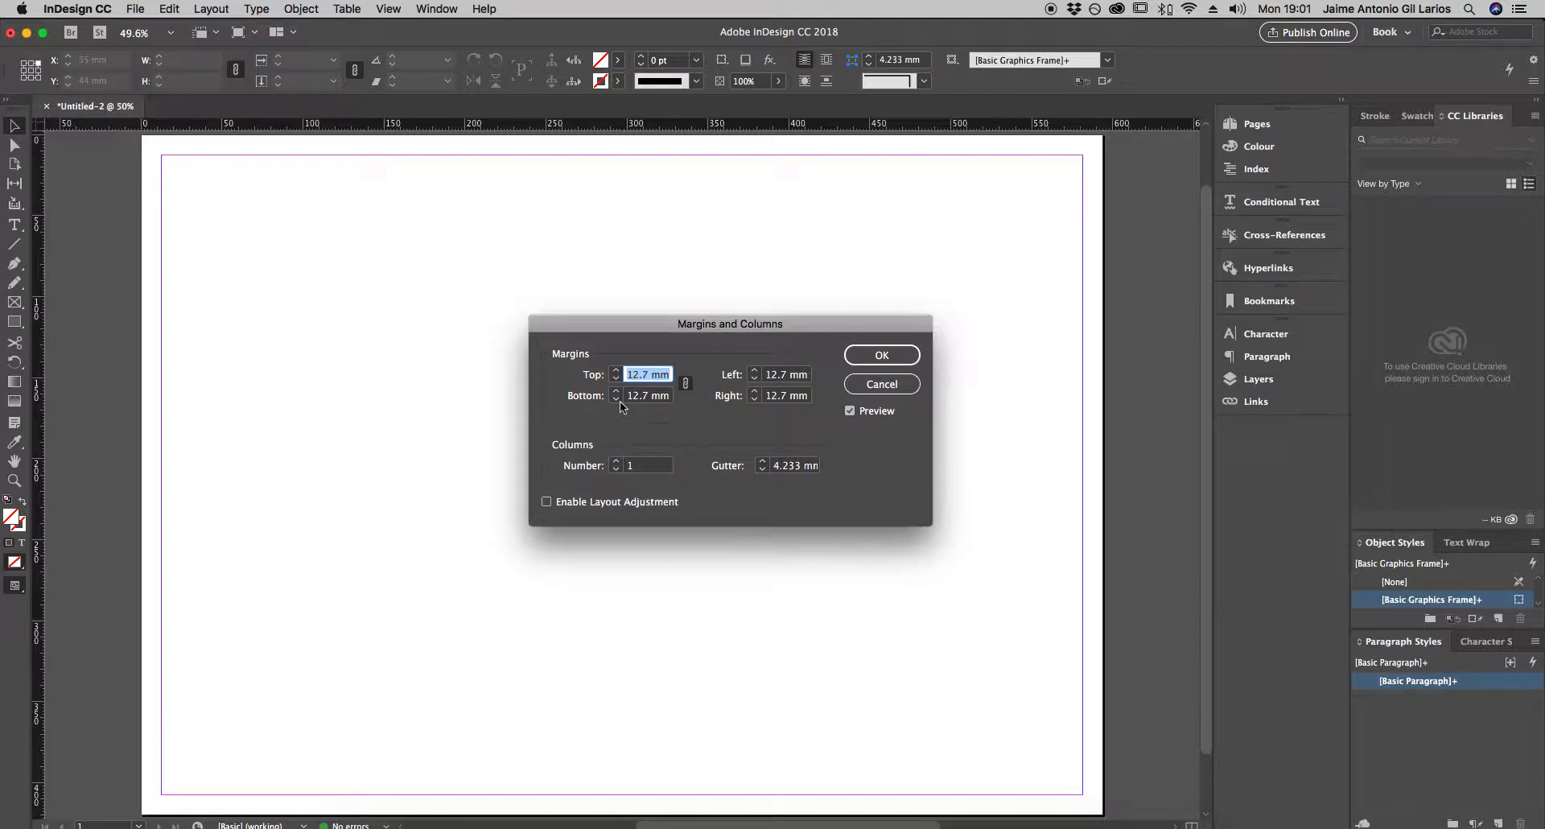
left_click(616, 462)
left_click(617, 461)
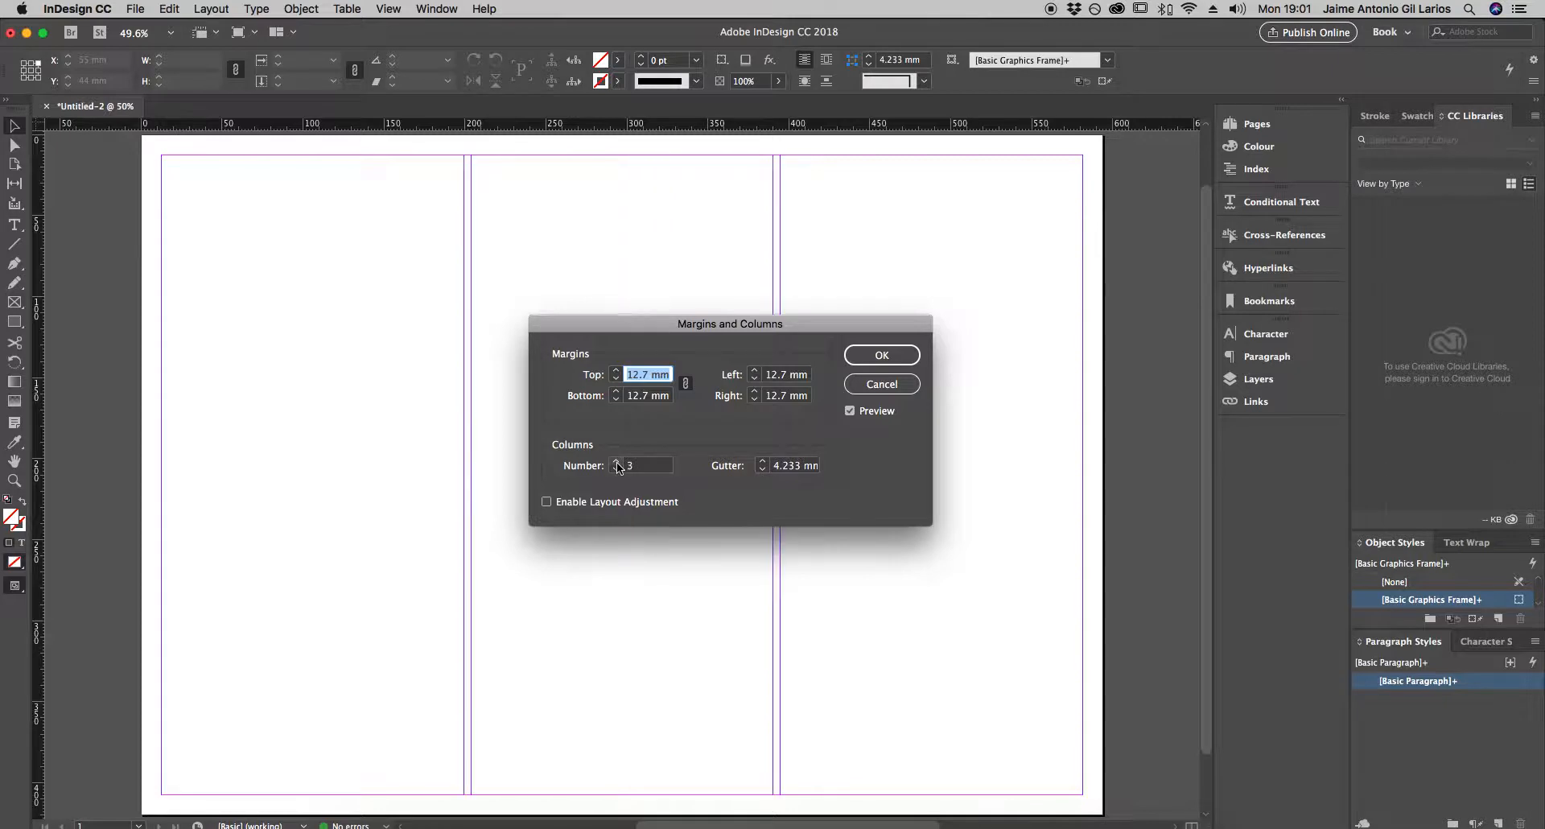
left_click(616, 462)
left_click(616, 461)
left_click(617, 462)
left_click(616, 462)
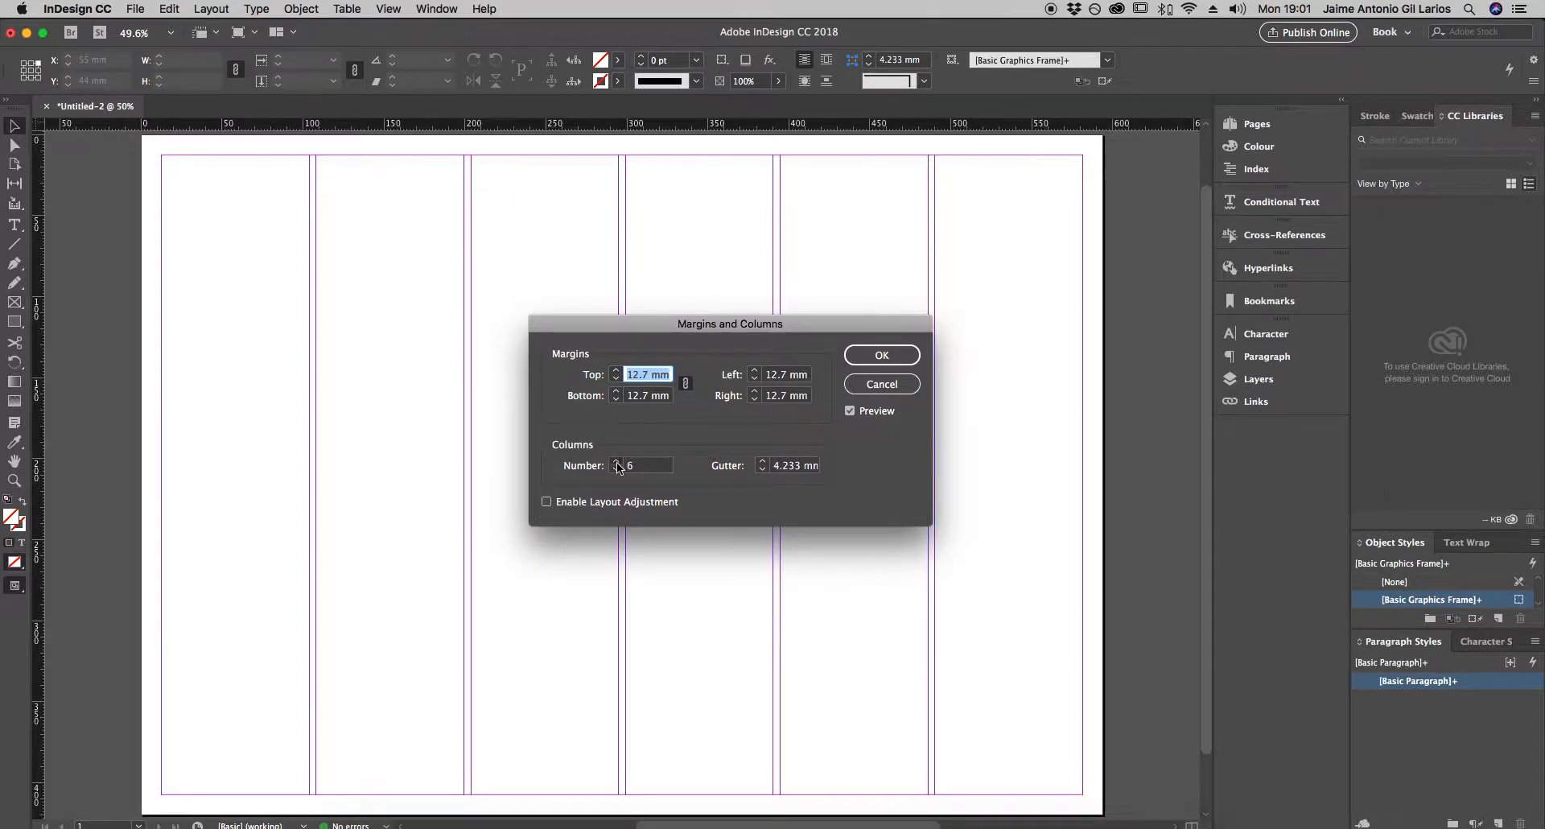
left_click(616, 462)
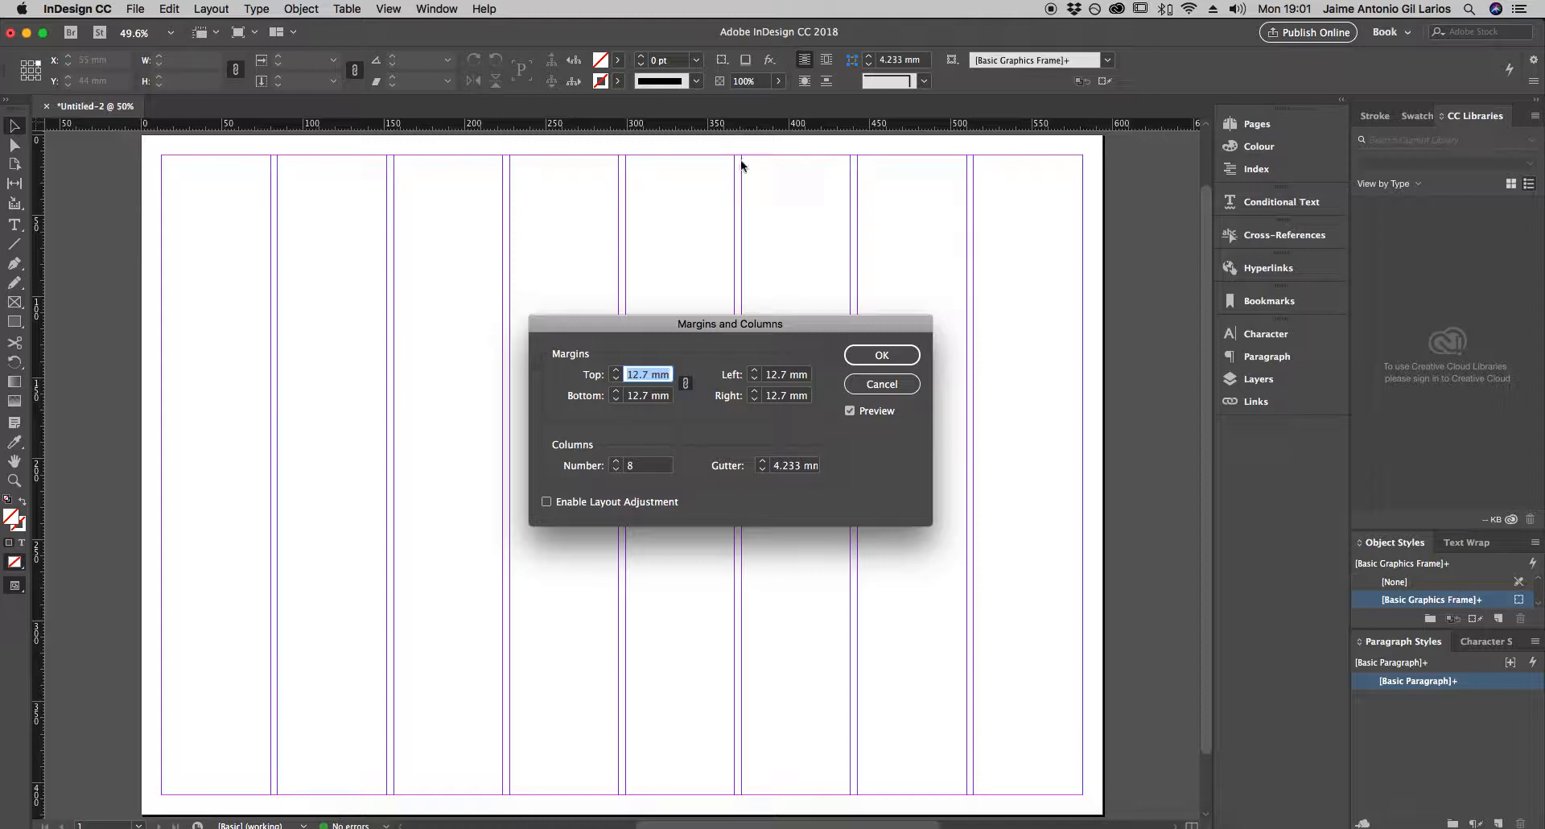
left_click(763, 464)
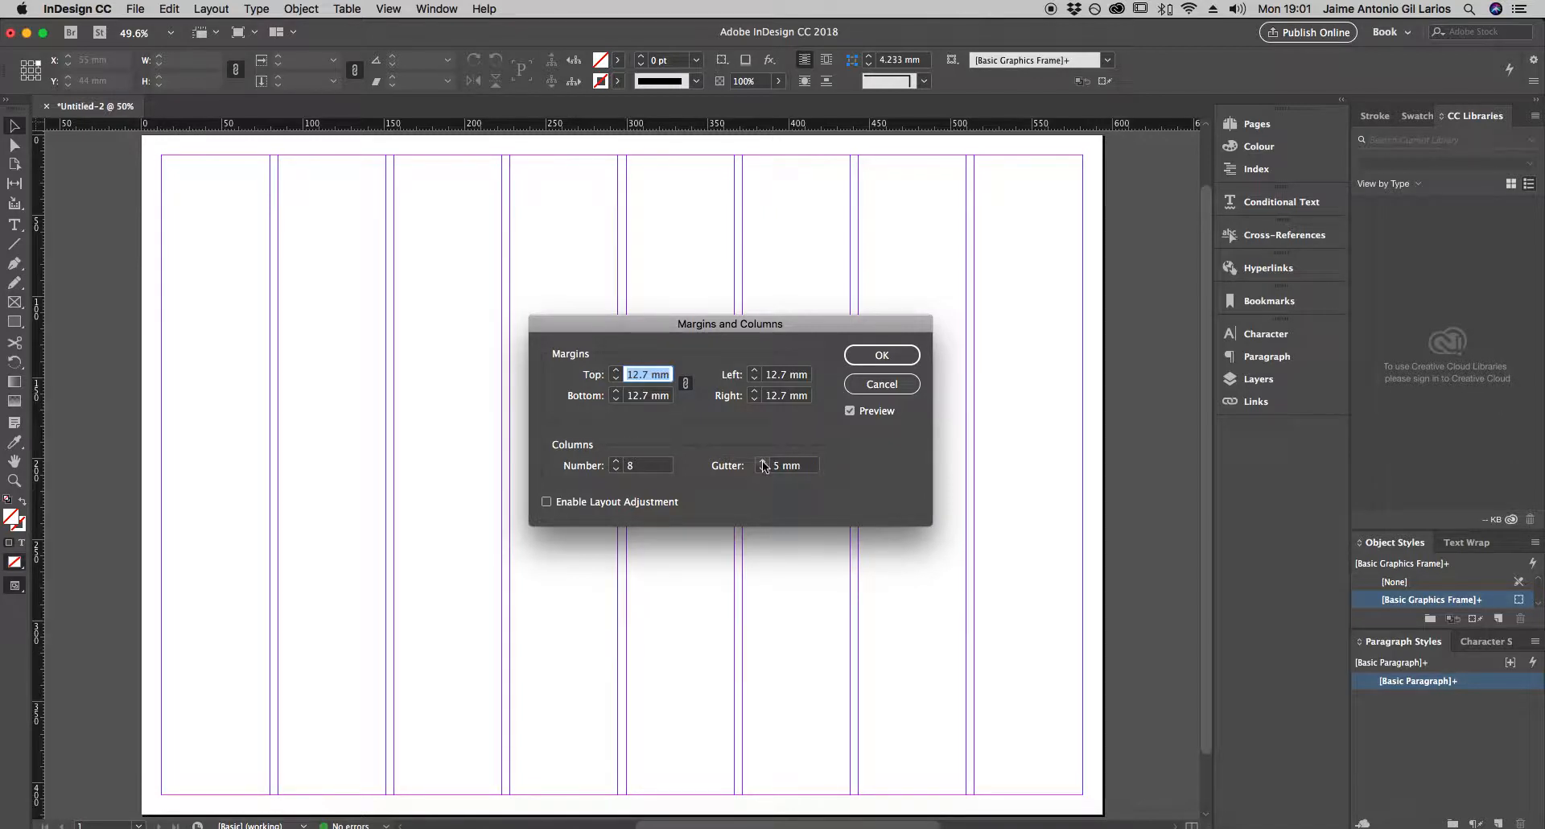
left_click(881, 355)
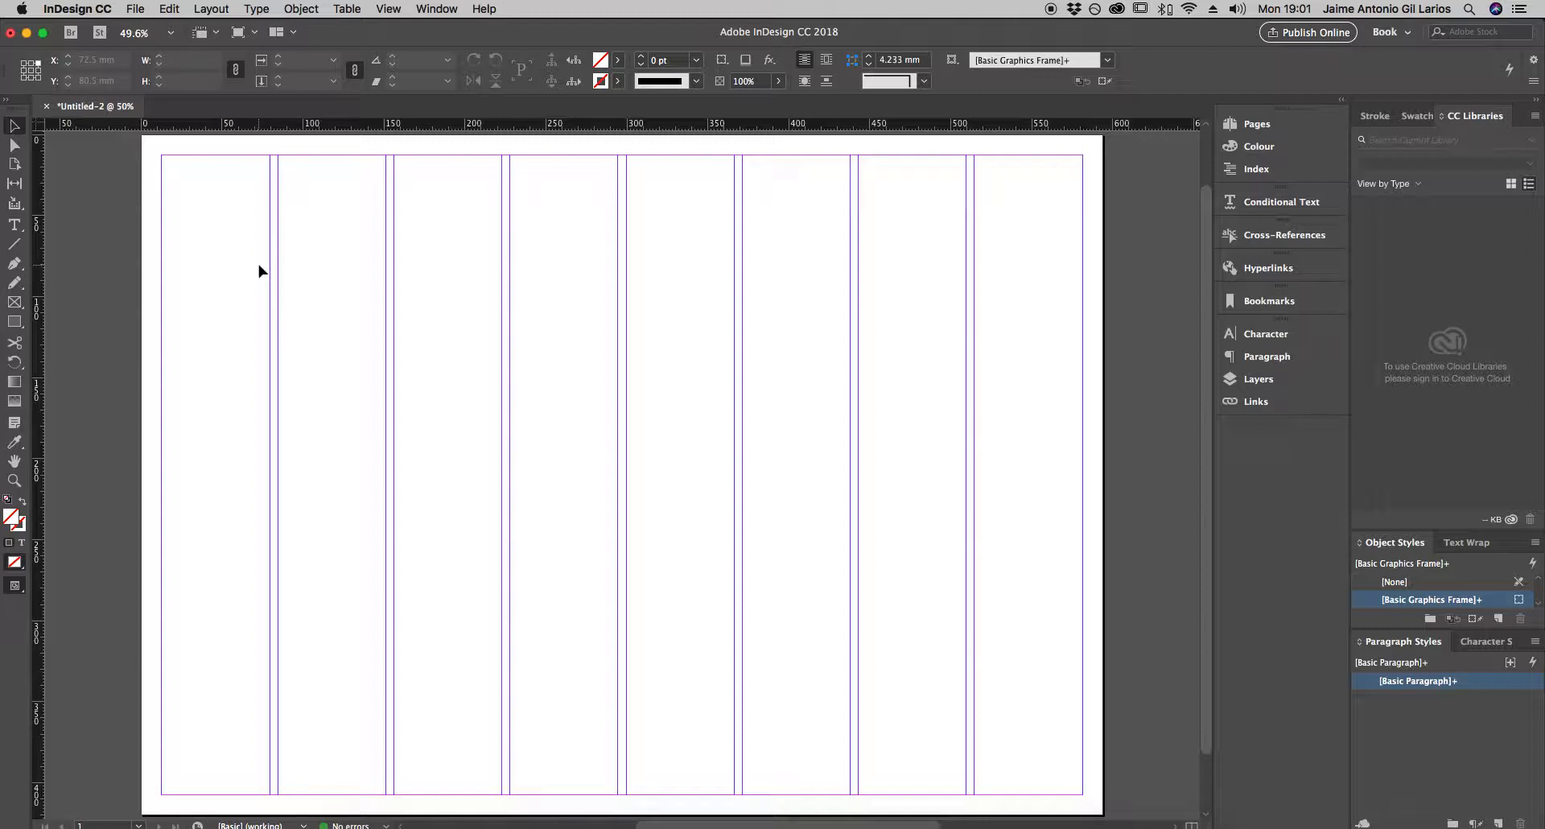
- Create 6 rows of guides fitted to the margins
left_click(212, 9)
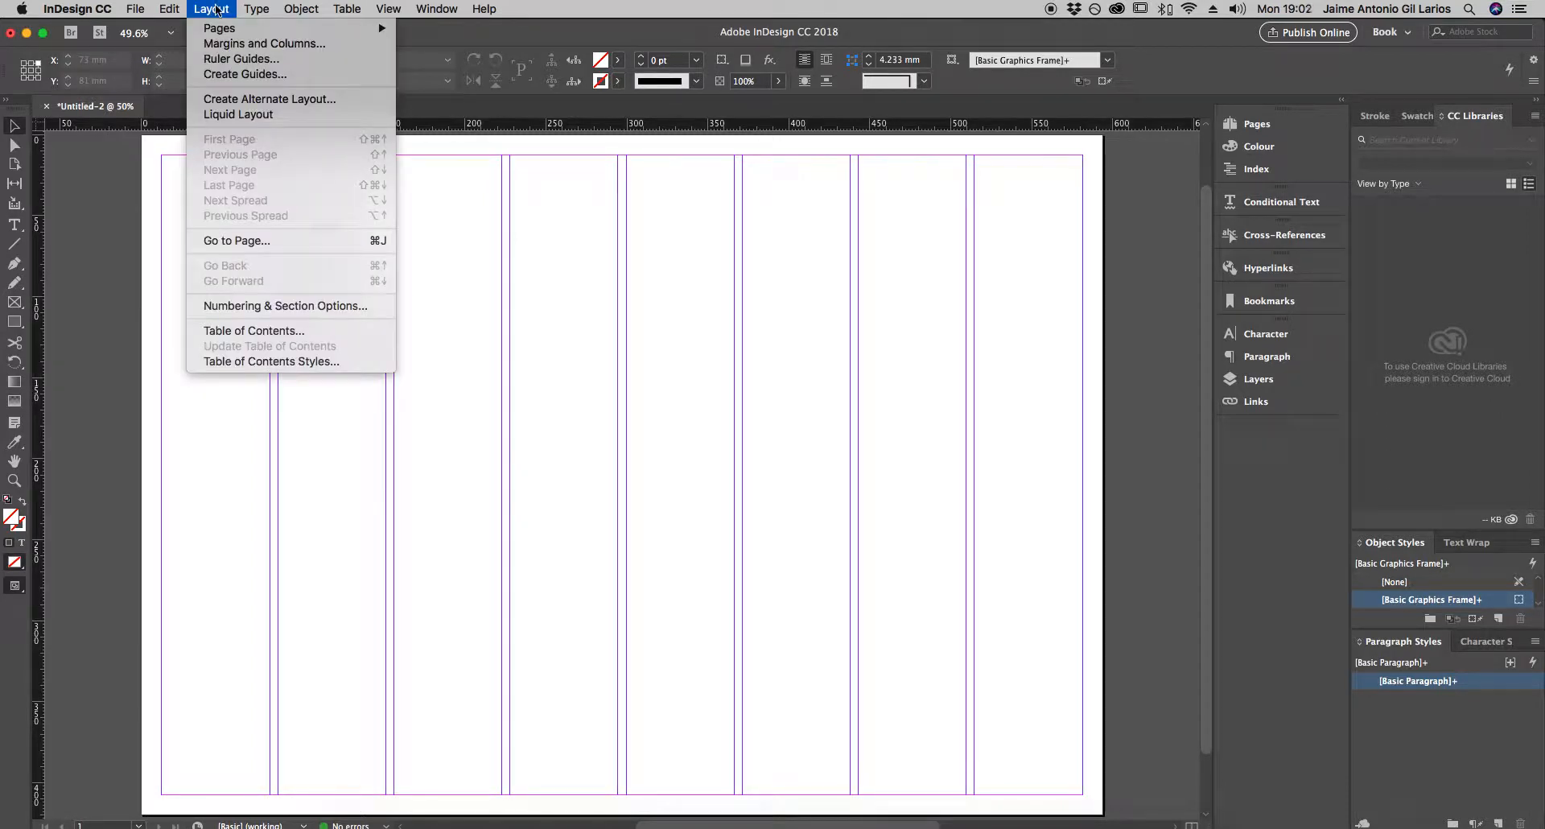
left_click(263, 74)
left_click_drag(1078, 330, 707, 303)
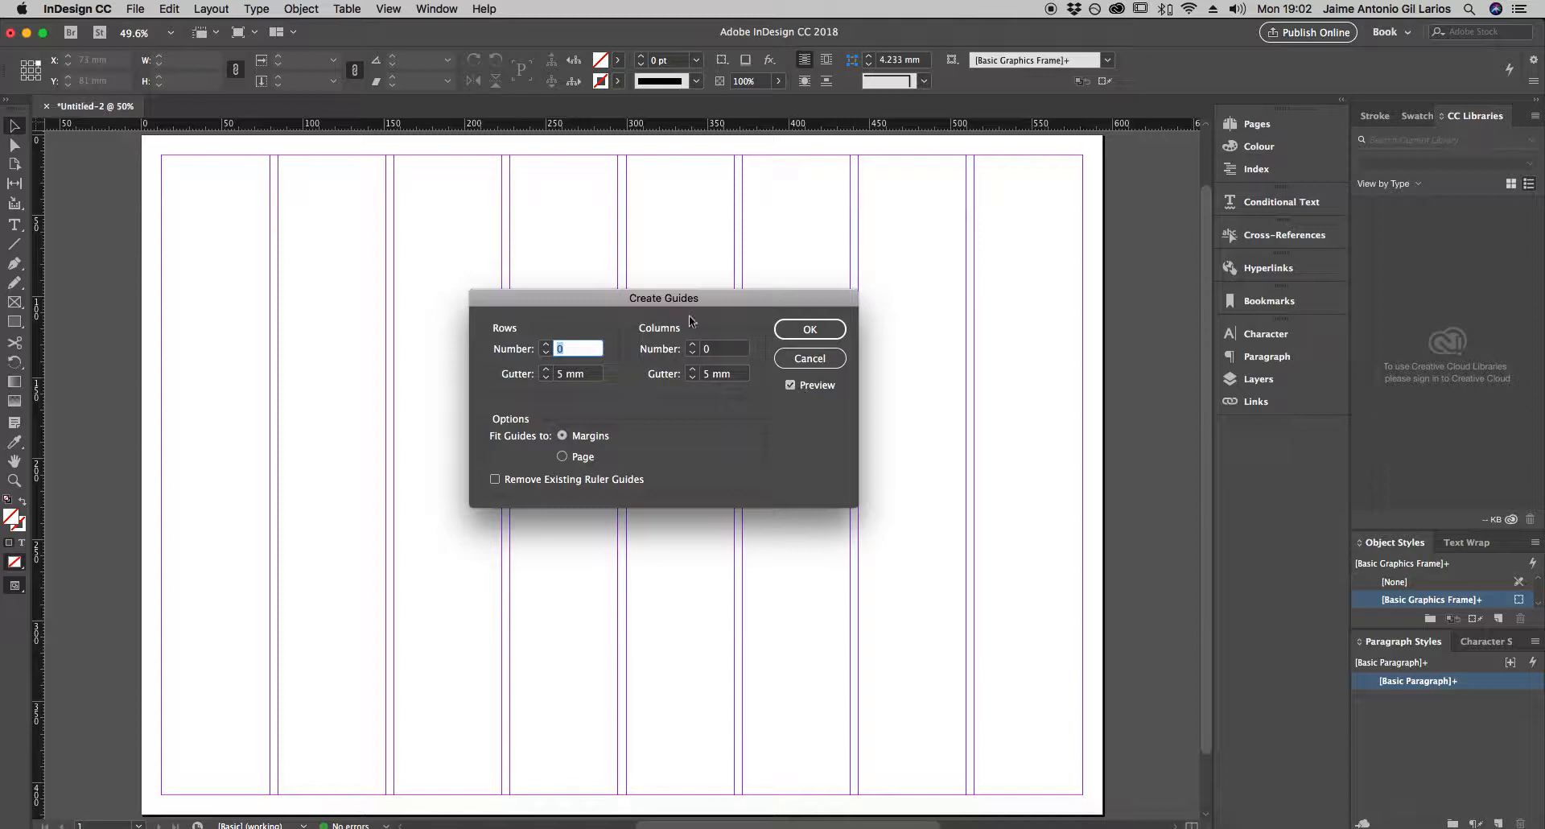
left_click_drag(651, 300, 801, 339)
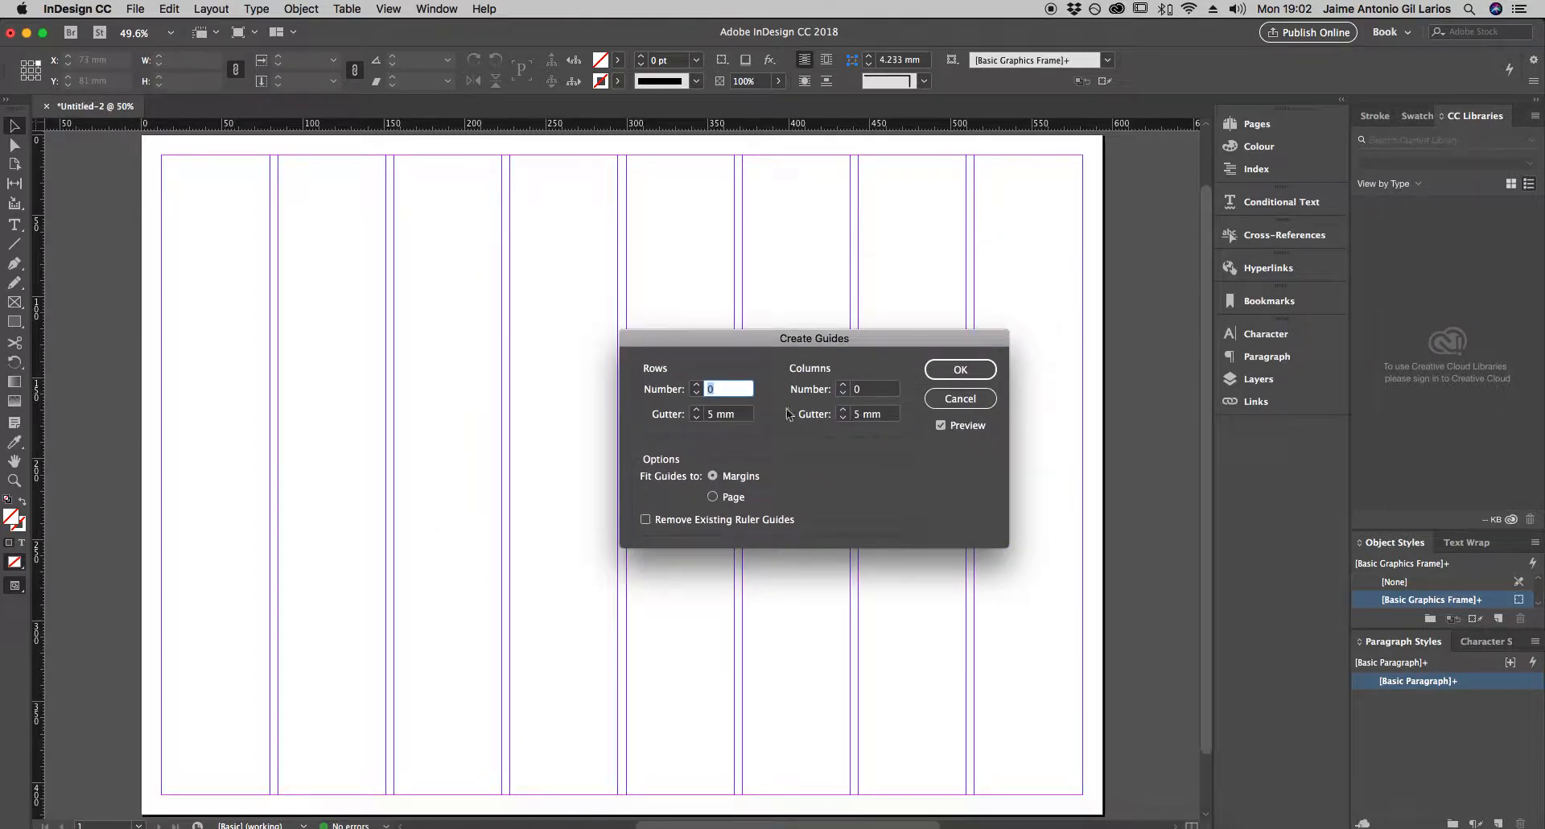
left_click(695, 384)
left_click(695, 384)
left_click(695, 385)
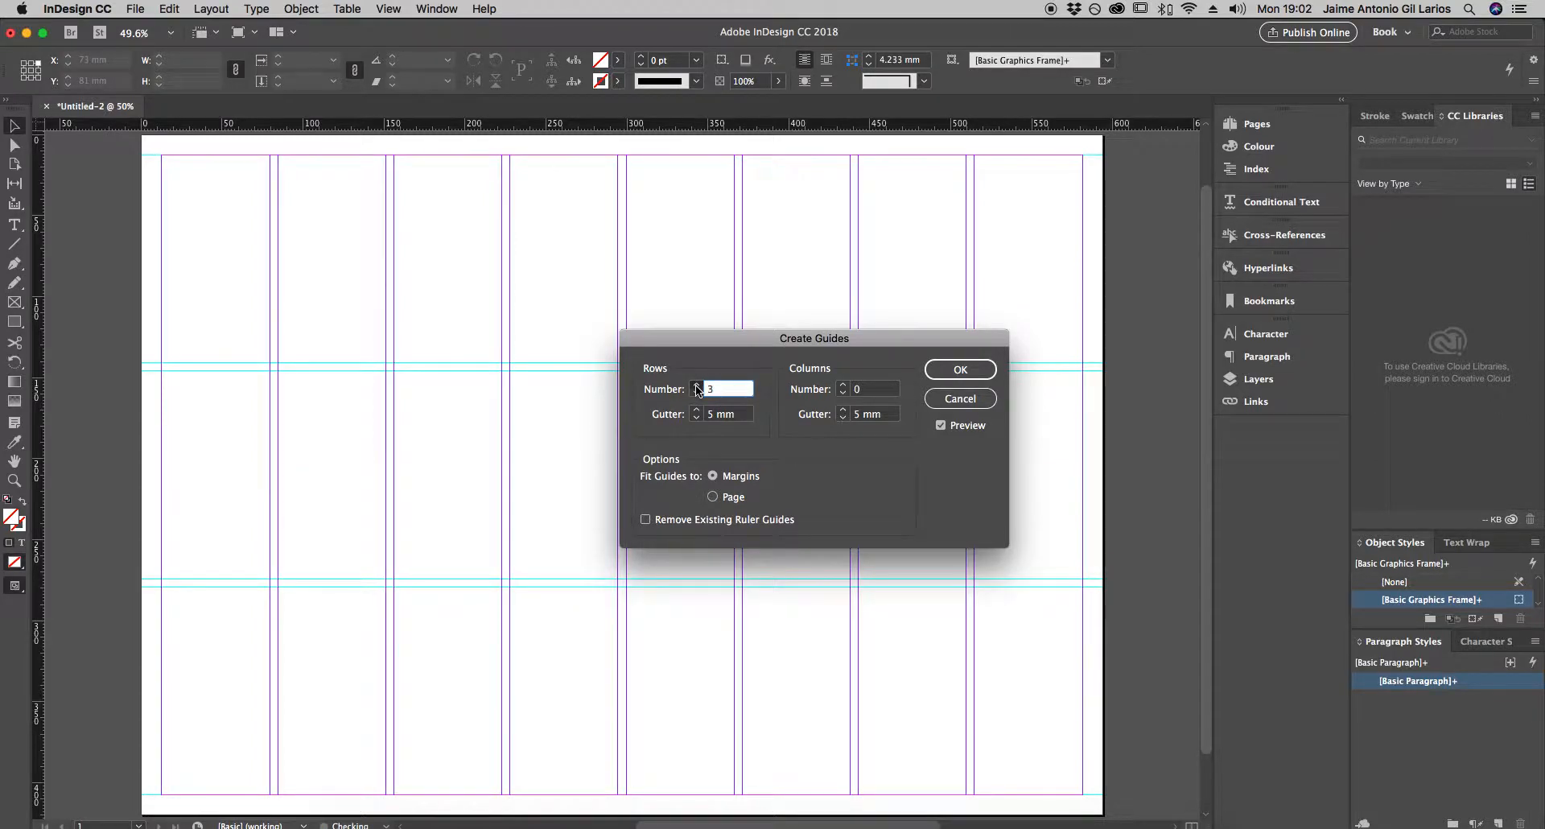
left_click(695, 384)
left_click(695, 385)
left_click(695, 384)
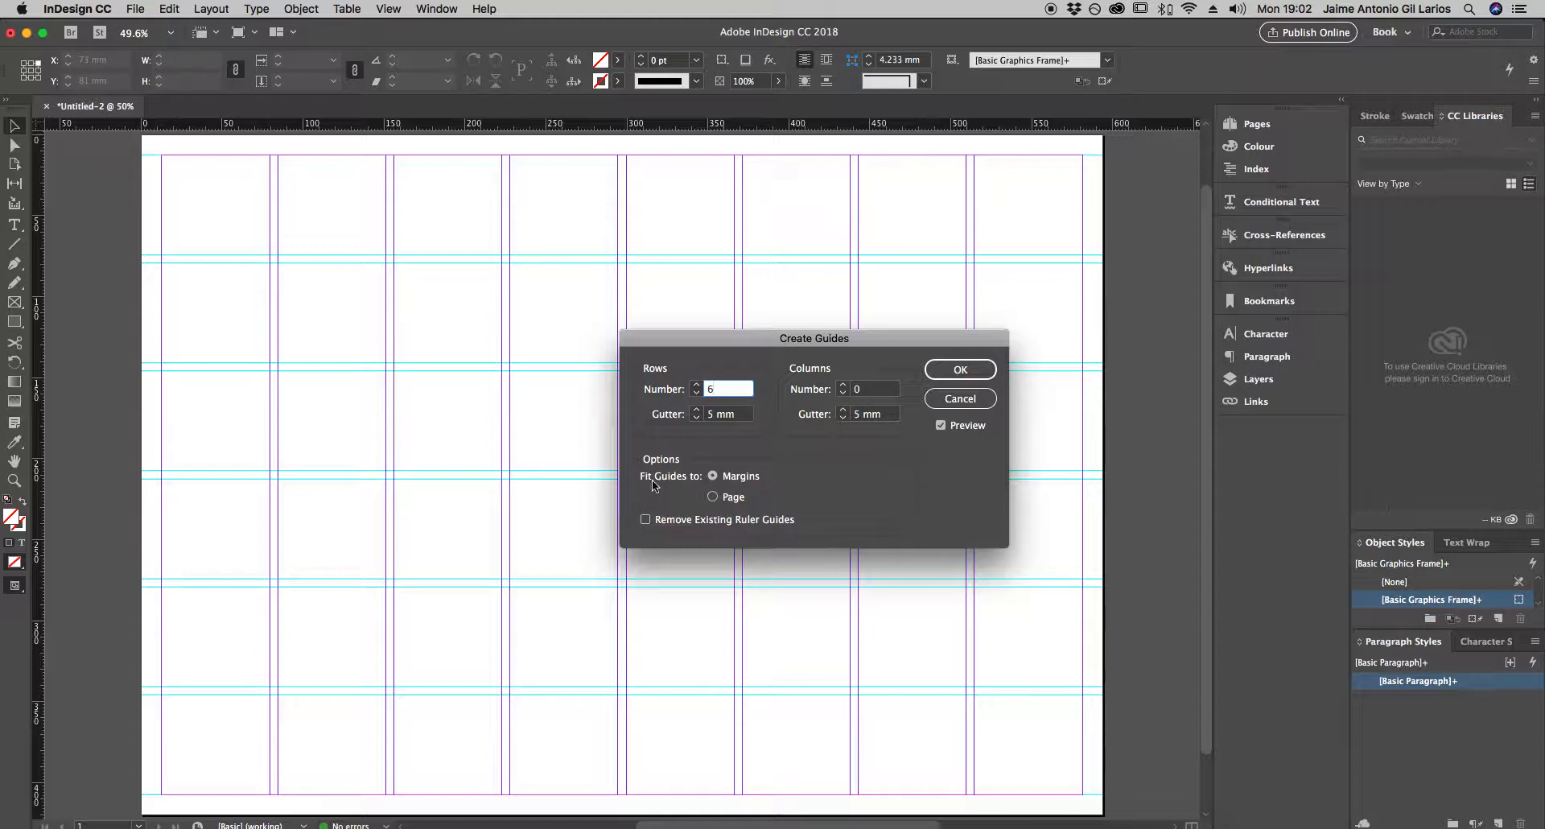
left_click(713, 498)
left_click(713, 476)
left_click(958, 370)
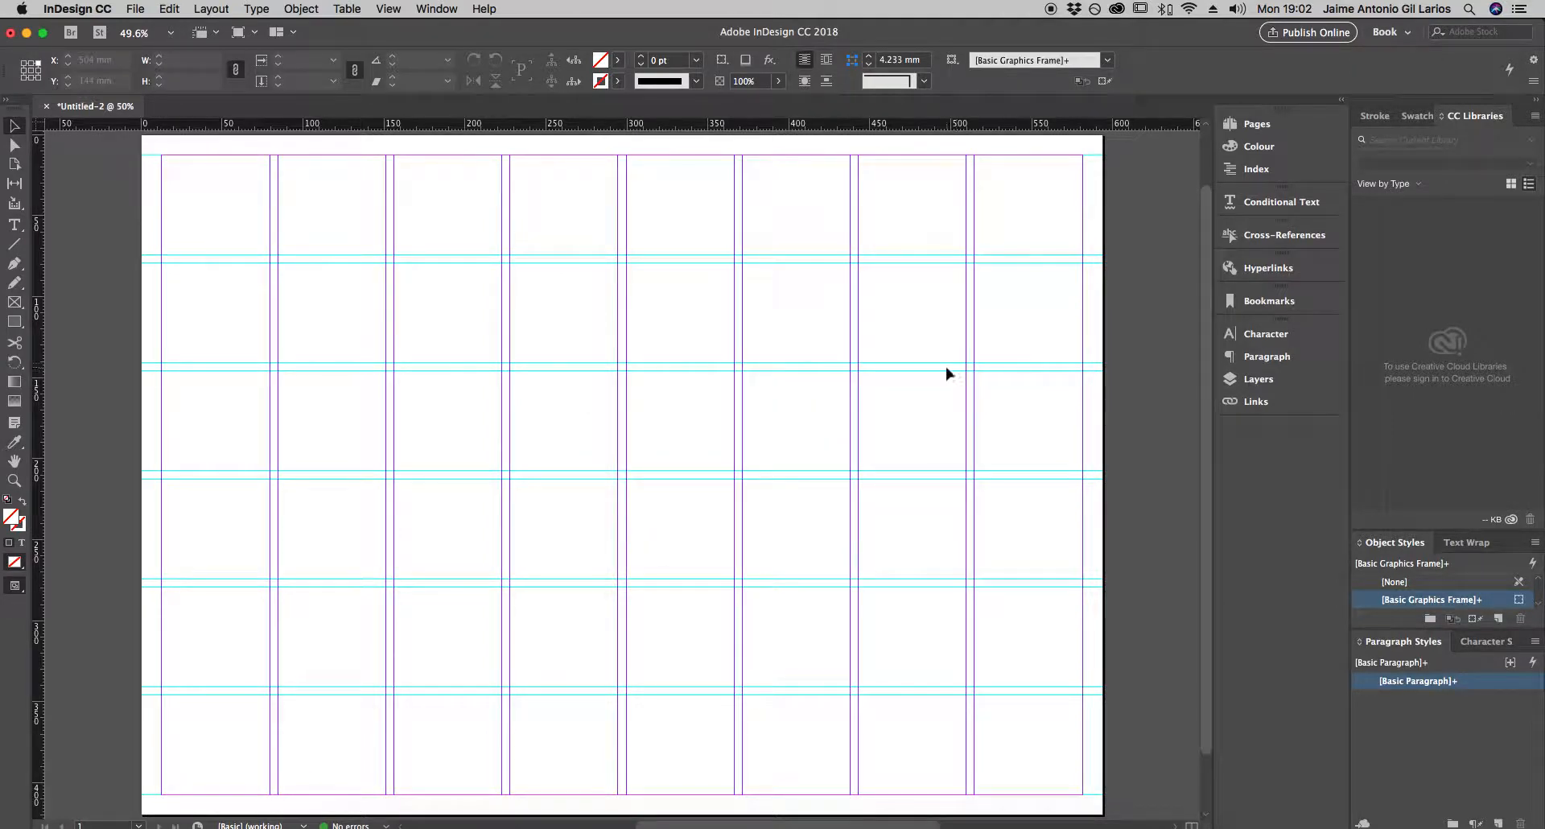